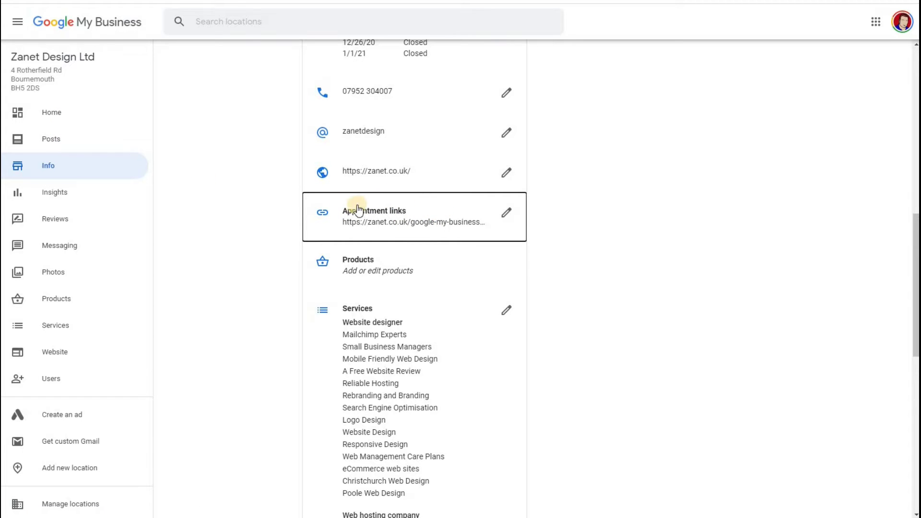
Open the appointment links for editing and inspect the full URL of the existing link.
{"action": "left_click", "coordinate": [505, 214]}
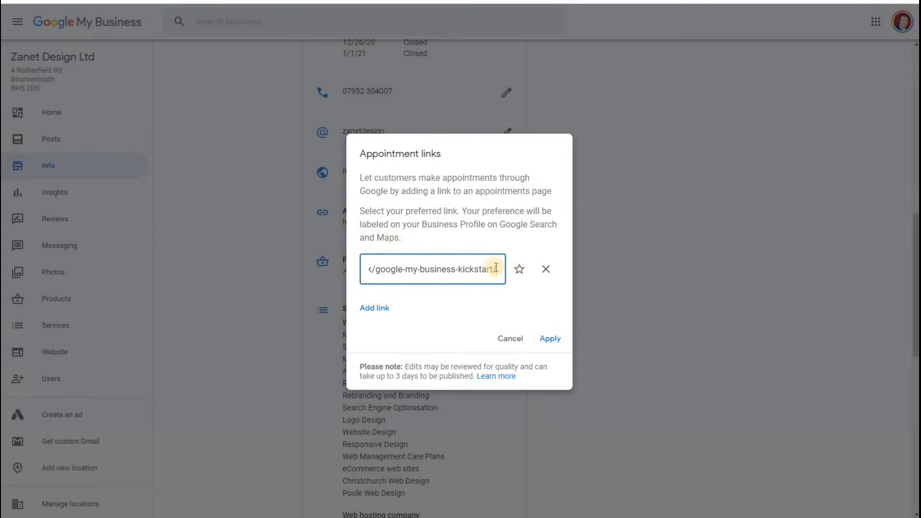
{"action": "left_click", "coordinate": [488, 267]}
{"action": "left_click_drag", "start_coordinate": [488, 268], "coordinate": [341, 268]}
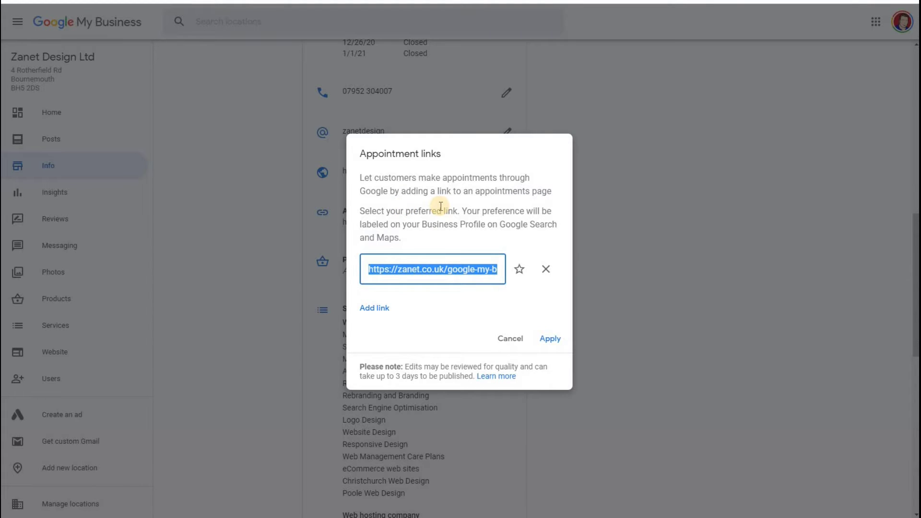
{"action": "left_click", "coordinate": [449, 269]}
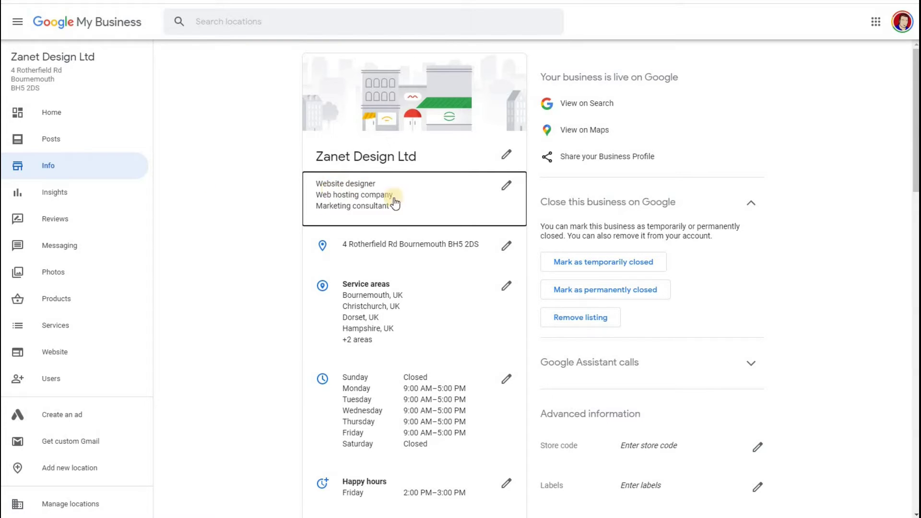
Open the business categories for editing and dismiss the primary category suggestions.
{"action": "left_click", "coordinate": [505, 188]}
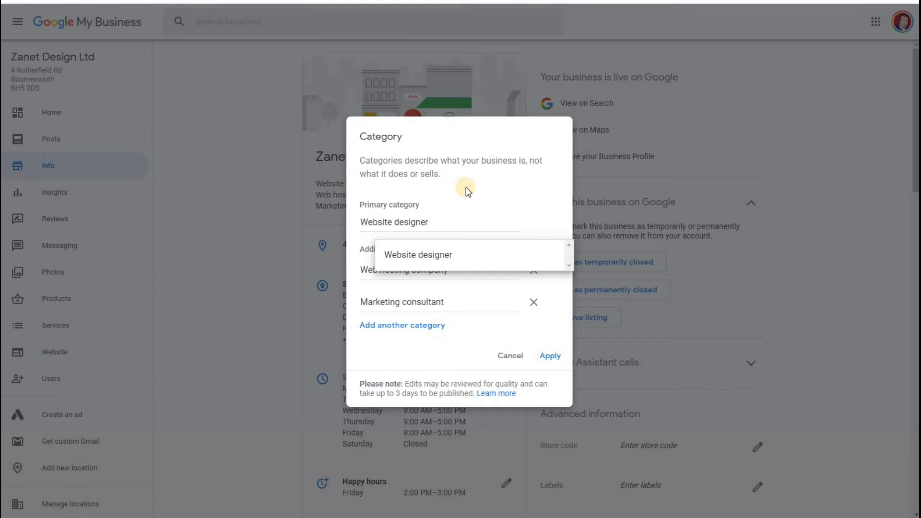
{"action": "left_click", "coordinate": [482, 183]}
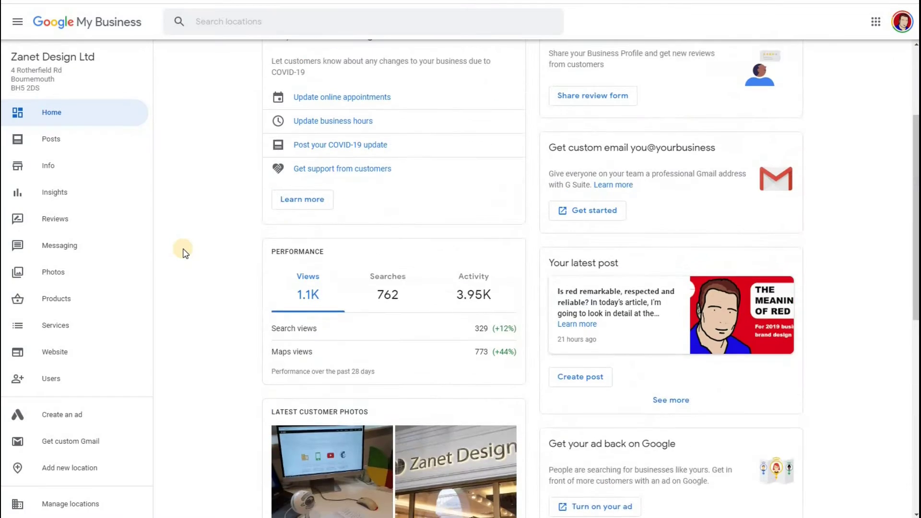
Highlight the "Stay connected during COVID-19" heading on the home dashboard.
{"action": "scroll", "coordinate": [186, 253], "scroll_direction": "up", "scroll_amount": 3}
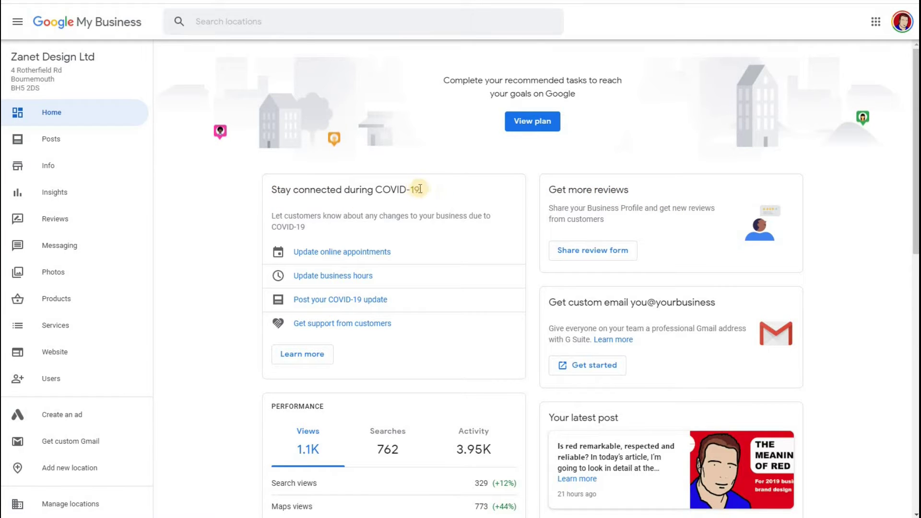
{"action": "left_click_drag", "start_coordinate": [420, 188], "coordinate": [285, 200]}
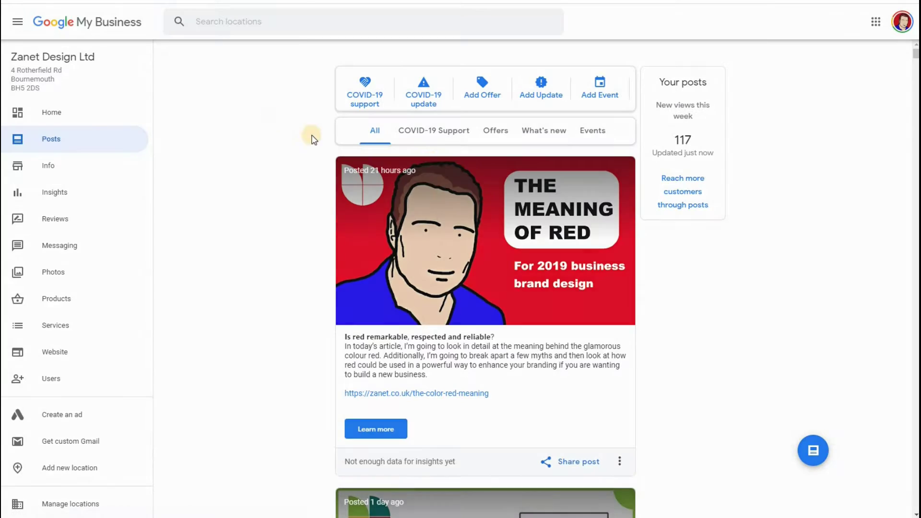
Filter the posts to Events, look through the existing event posts, and start adding a new event.
{"action": "left_click", "coordinate": [594, 132]}
{"action": "scroll", "coordinate": [257, 207], "scroll_direction": "down", "scroll_amount": 4}
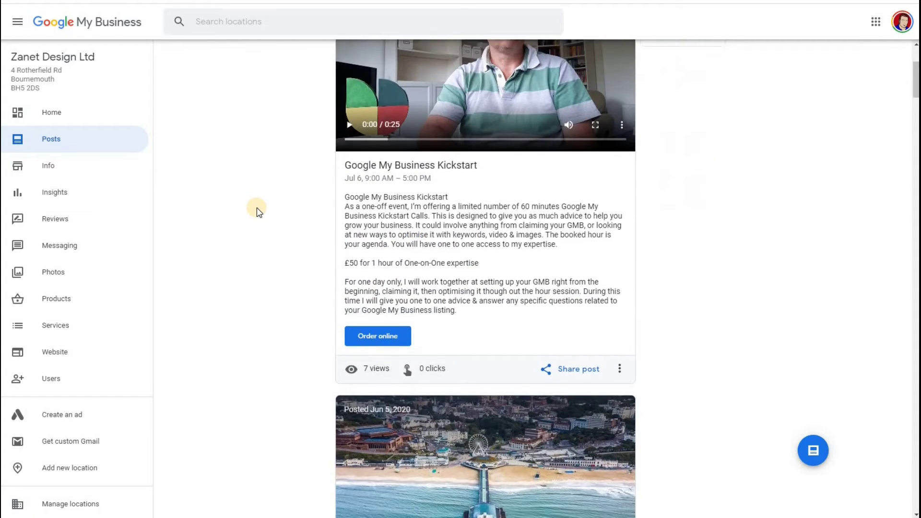
{"action": "scroll", "coordinate": [257, 208], "scroll_direction": "down", "scroll_amount": 8}
{"action": "scroll", "coordinate": [257, 207], "scroll_direction": "up", "scroll_amount": 12}
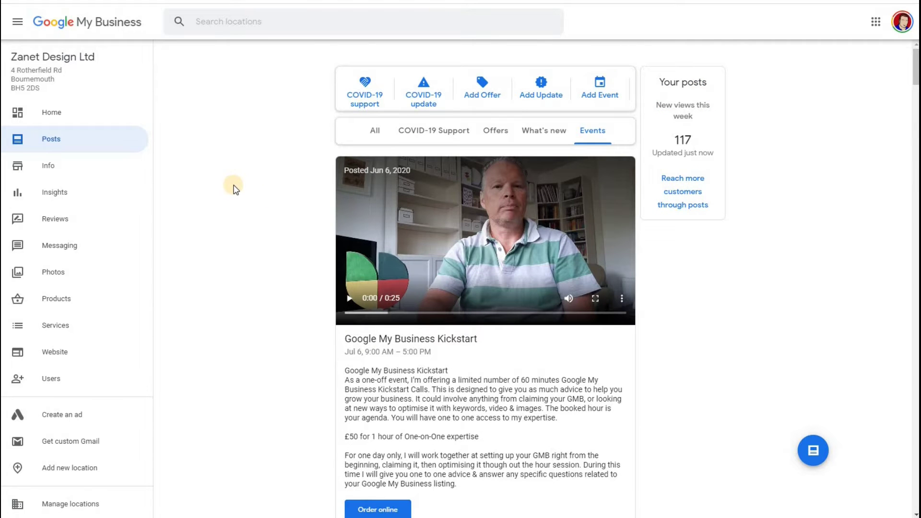
{"action": "left_click", "coordinate": [599, 90]}
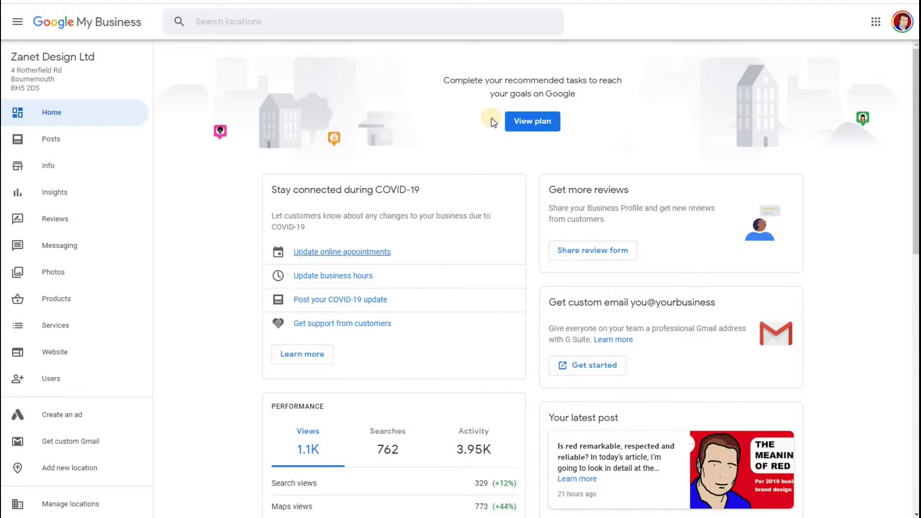
View the recommended tasks plan, close it, and examine the dashboard's customer photos and latest reviews.
{"action": "left_click", "coordinate": [541, 122]}
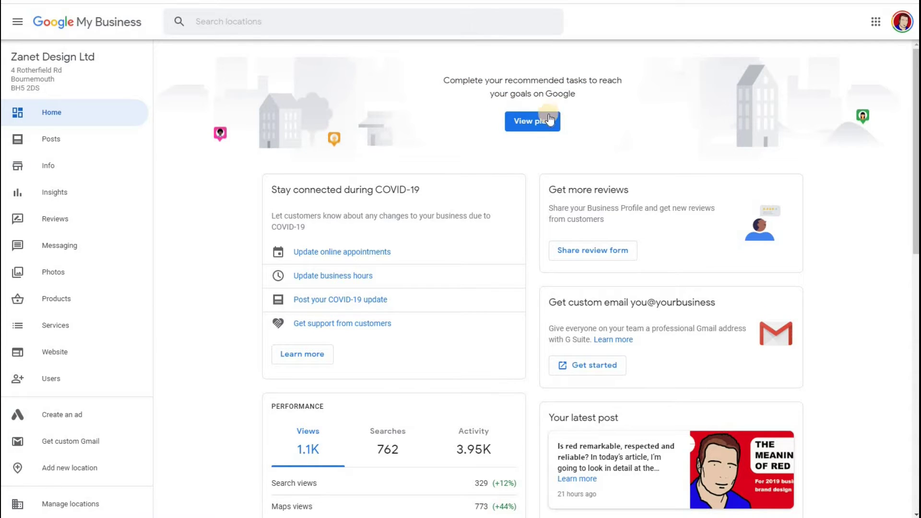
{"action": "left_click", "coordinate": [525, 123]}
{"action": "left_click", "coordinate": [534, 121]}
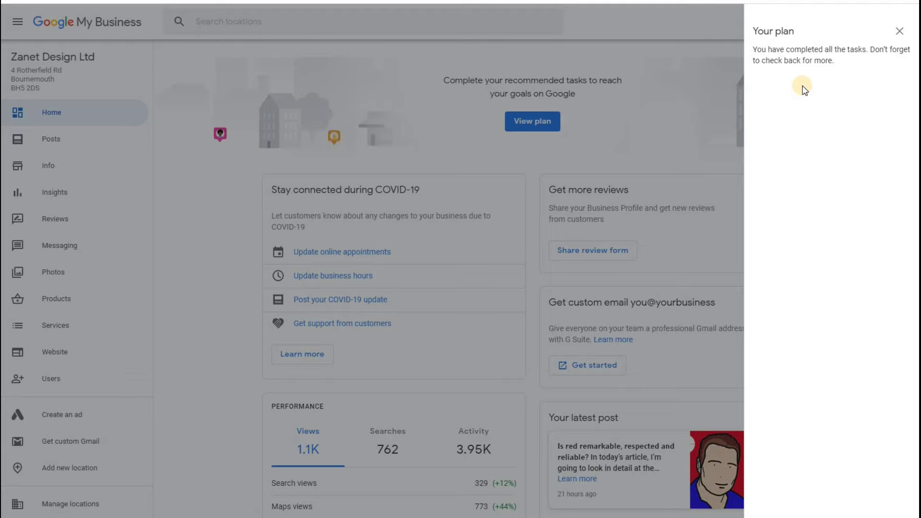
{"action": "left_click", "coordinate": [654, 102]}
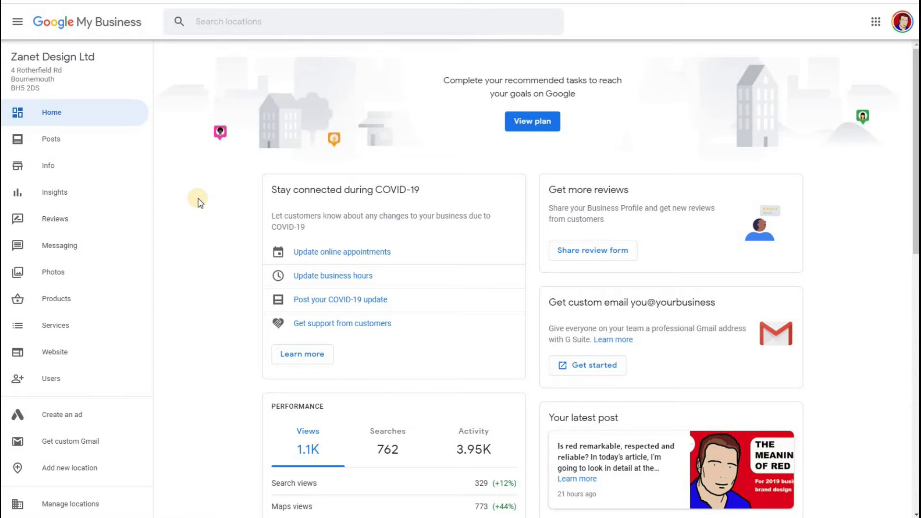
{"action": "scroll", "coordinate": [199, 201], "scroll_direction": "down", "scroll_amount": 9}
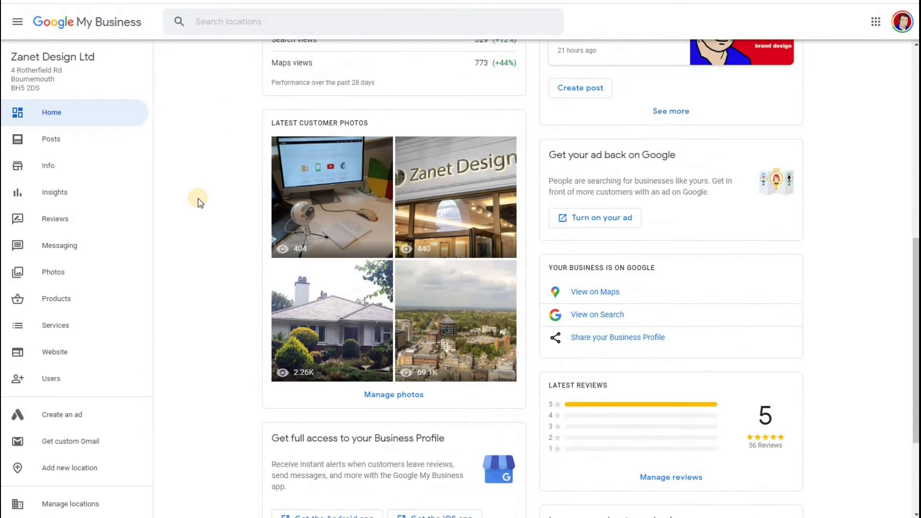
{"action": "scroll", "coordinate": [199, 201], "scroll_direction": "down", "scroll_amount": 3}
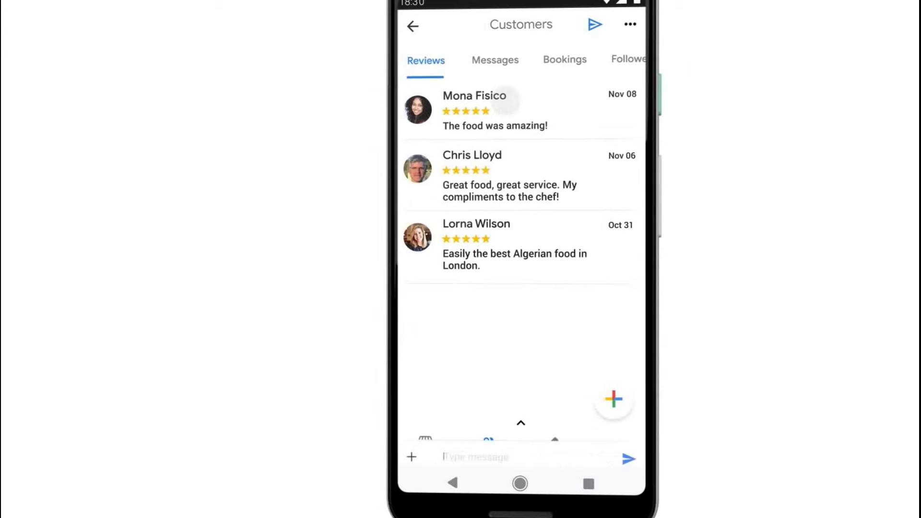
Reply to the review "The food was amazing!" with "Thanks! Great to hear".
{"action": "type", "text": "Thanks! Great to hear"}
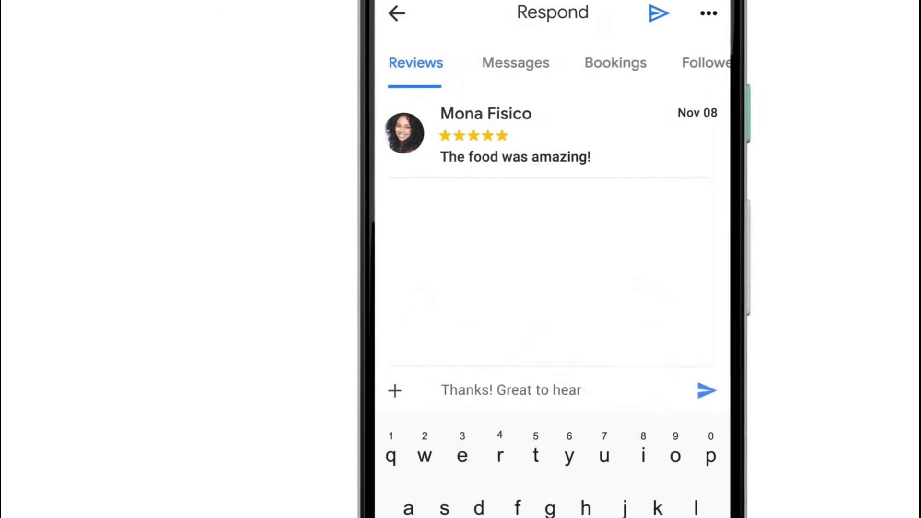
{"action": "left_click", "coordinate": [706, 390]}
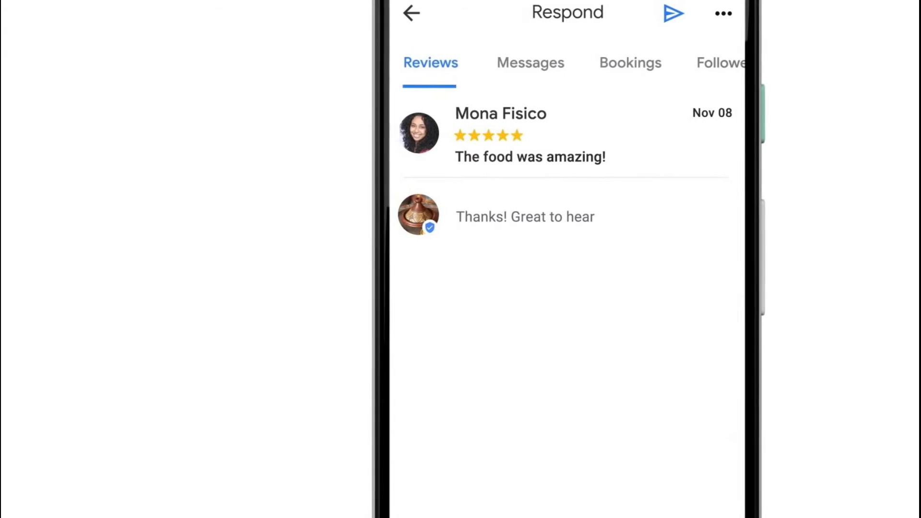
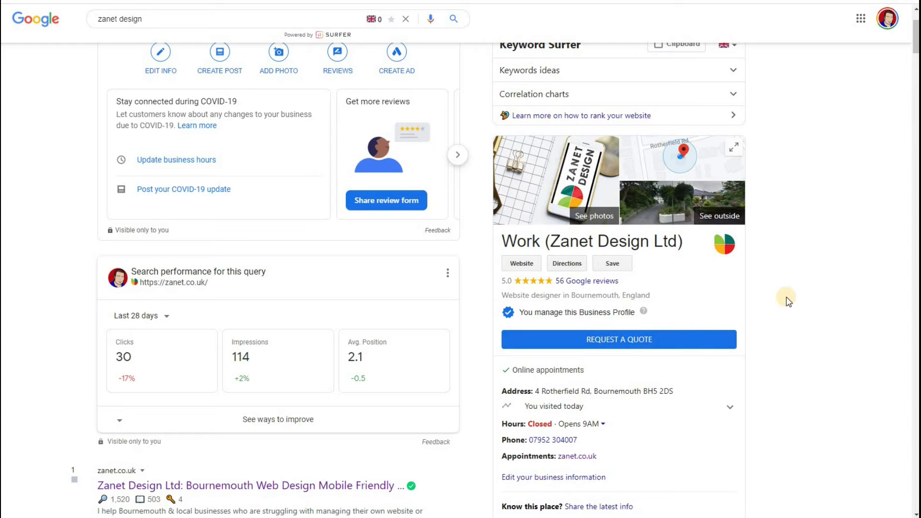
Examine the Zanet Design search results, including the business profile details, search performance and COVID-19 updates.
{"action": "scroll", "coordinate": [788, 301], "scroll_direction": "down", "scroll_amount": 2}
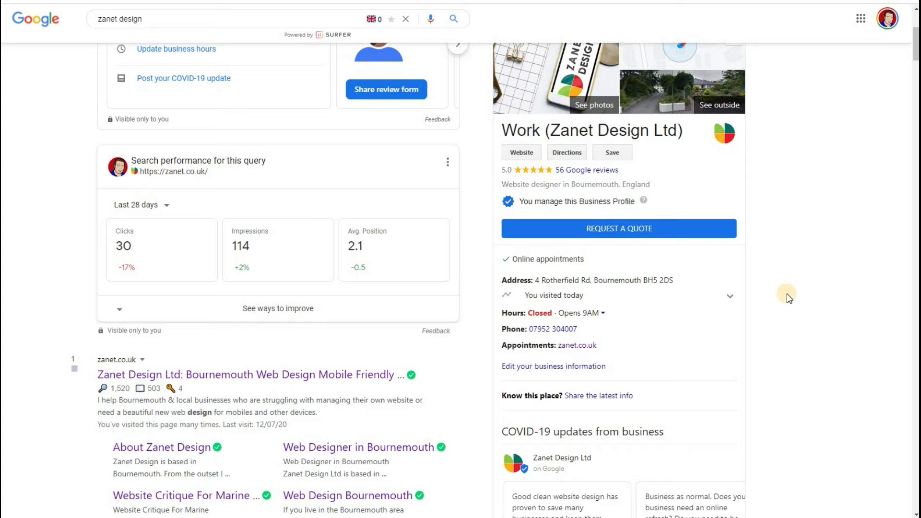
{"action": "scroll", "coordinate": [781, 283], "scroll_direction": "up", "scroll_amount": 2}
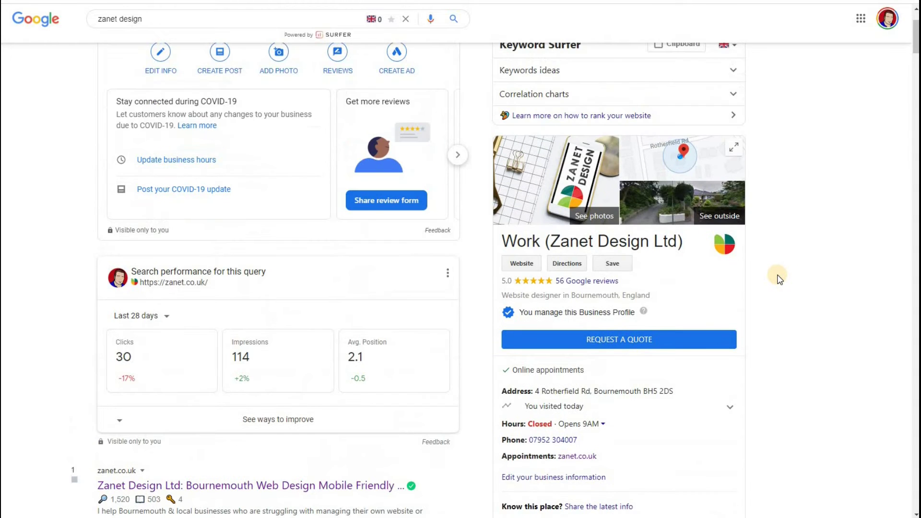
{"action": "scroll", "coordinate": [779, 280], "scroll_direction": "down", "scroll_amount": 2}
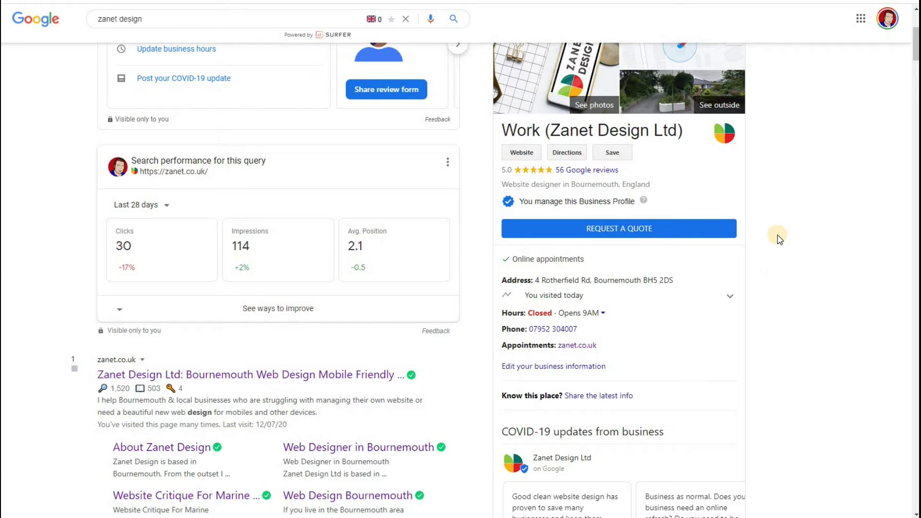
{"action": "scroll", "coordinate": [776, 344], "scroll_direction": "down", "scroll_amount": 7}
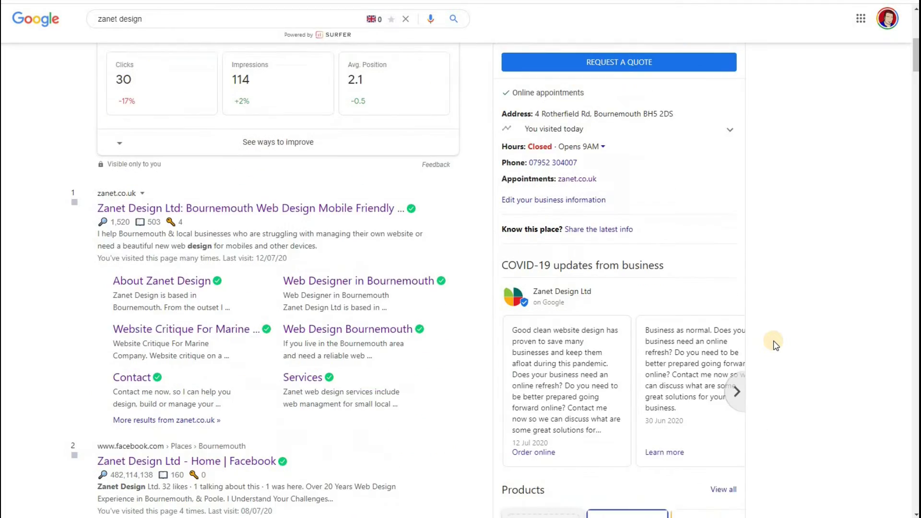
{"action": "scroll", "coordinate": [775, 345], "scroll_direction": "up", "scroll_amount": 8}
{"action": "scroll", "coordinate": [776, 344], "scroll_direction": "up", "scroll_amount": 3}
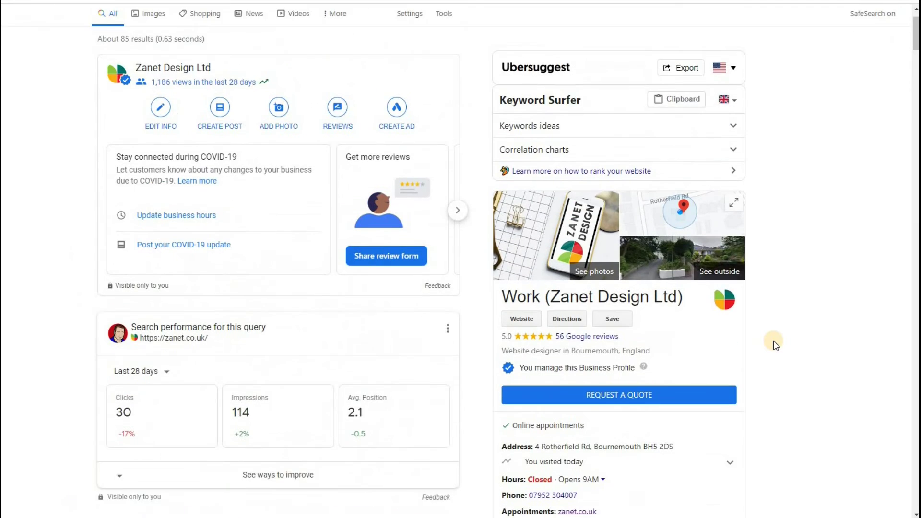
{"action": "scroll", "coordinate": [776, 344], "scroll_direction": "down", "scroll_amount": 3}
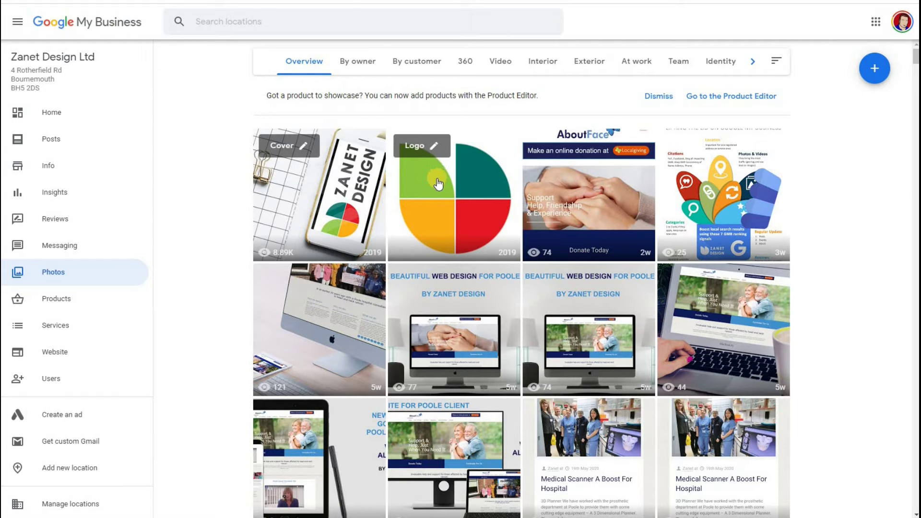
Switch to the Insights page and examine the photo views, phone calls and customer search breakdown charts.
{"action": "key", "text": "ctrl+Tab"}
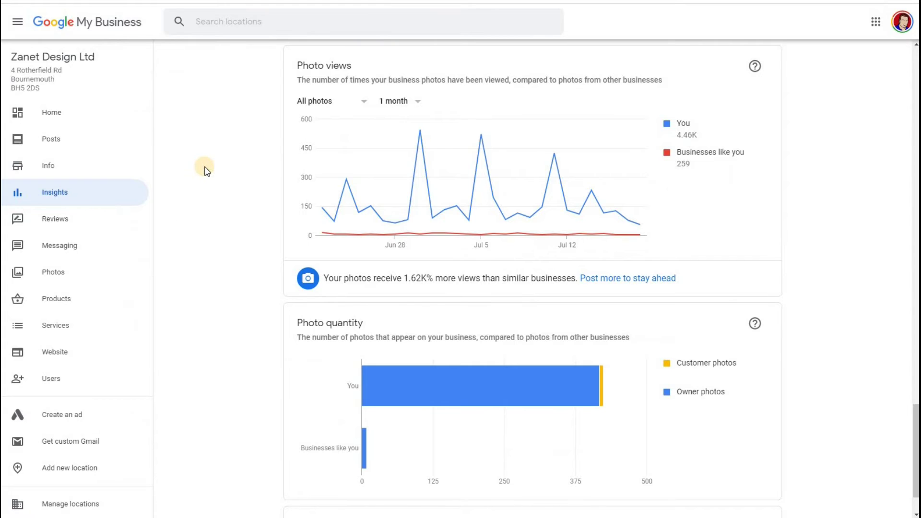
{"action": "scroll", "coordinate": [206, 170], "scroll_direction": "up", "scroll_amount": 20}
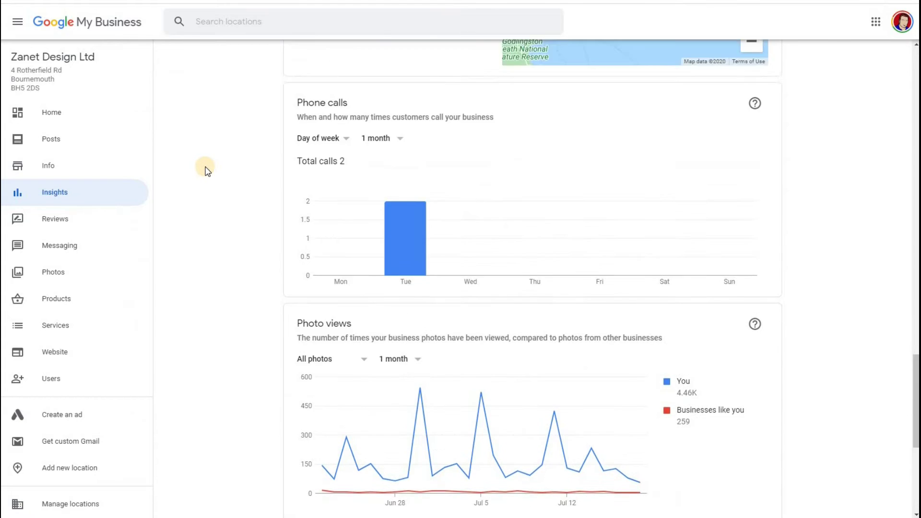
{"action": "scroll", "coordinate": [485, 330], "scroll_direction": "up", "scroll_amount": 3}
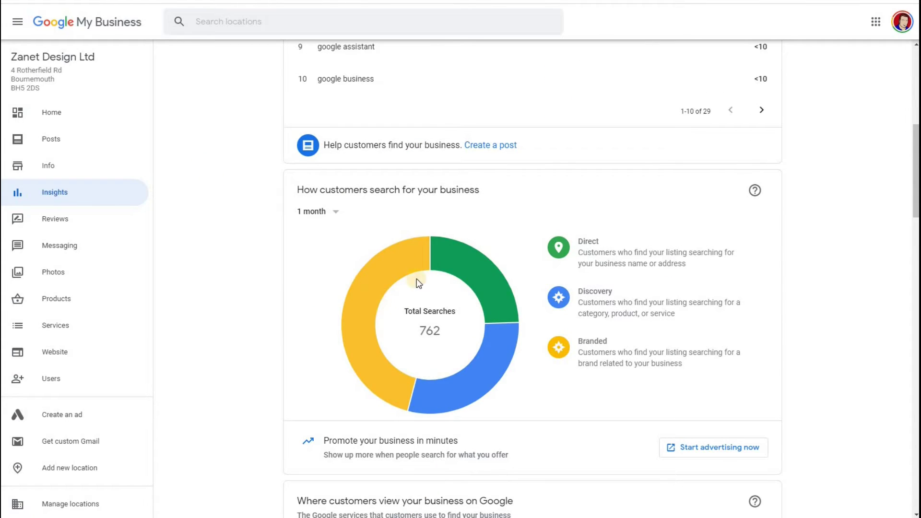
{"action": "mouse_move", "coordinate": [352, 292]}
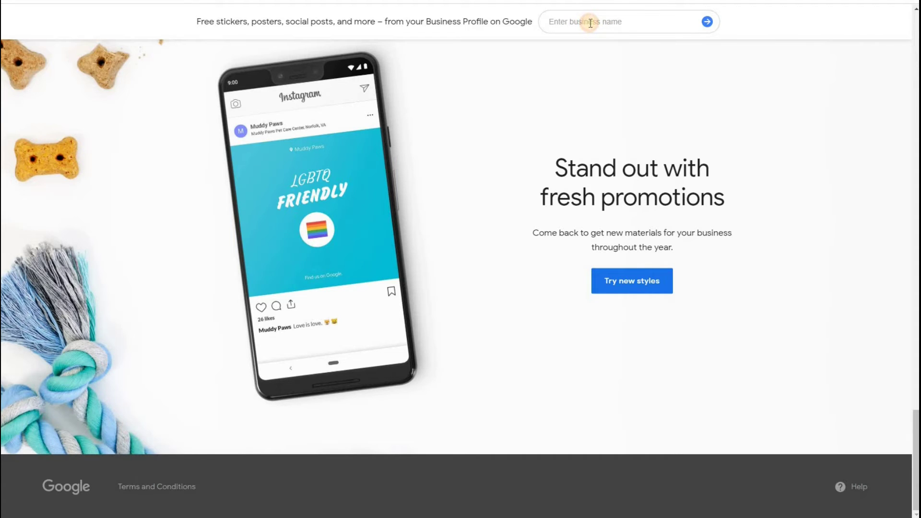
Look up "zanet" as the business name and open the marketing kit for Zanet Design Ltd.
{"action": "type", "text": "zanet"}
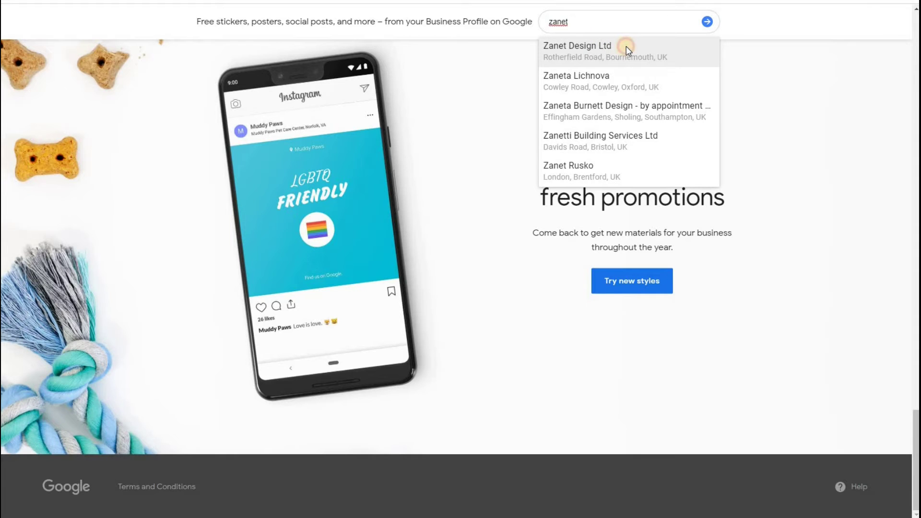
{"action": "left_click", "coordinate": [626, 48]}
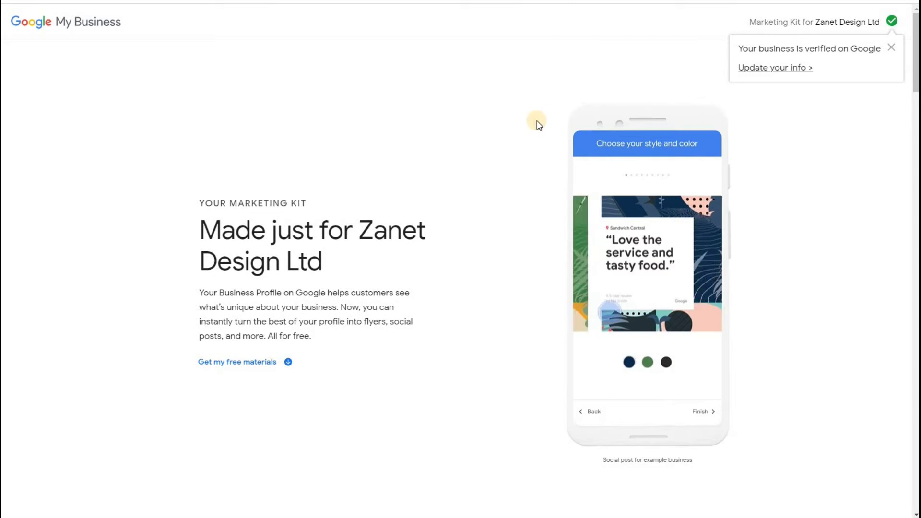
Look through the marketing kit's posters, stickers, print materials and review-based social posts.
{"action": "scroll", "coordinate": [482, 129], "scroll_direction": "down", "scroll_amount": 8}
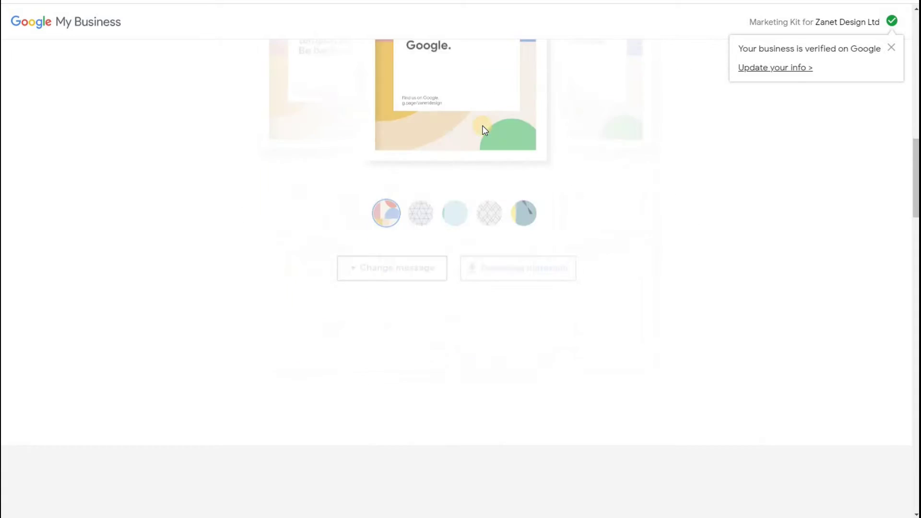
{"action": "scroll", "coordinate": [484, 129], "scroll_direction": "down", "scroll_amount": 5}
{"action": "scroll", "coordinate": [483, 128], "scroll_direction": "down", "scroll_amount": 10}
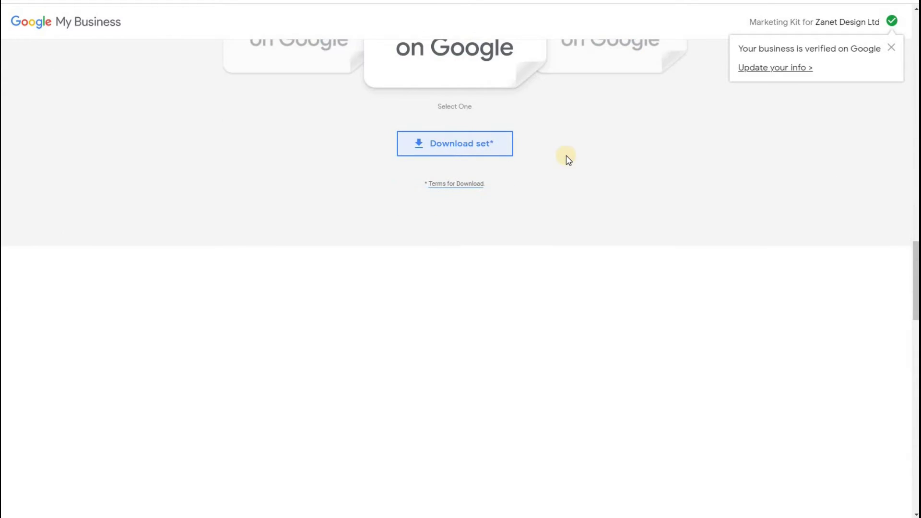
{"action": "scroll", "coordinate": [566, 156], "scroll_direction": "down", "scroll_amount": 6}
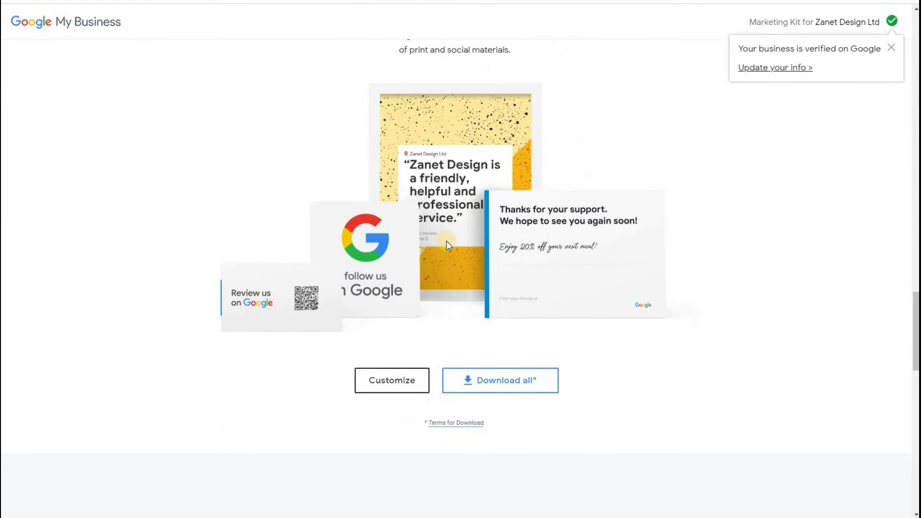
{"action": "scroll", "coordinate": [446, 241], "scroll_direction": "down", "scroll_amount": 3}
{"action": "scroll", "coordinate": [440, 240], "scroll_direction": "up", "scroll_amount": 2}
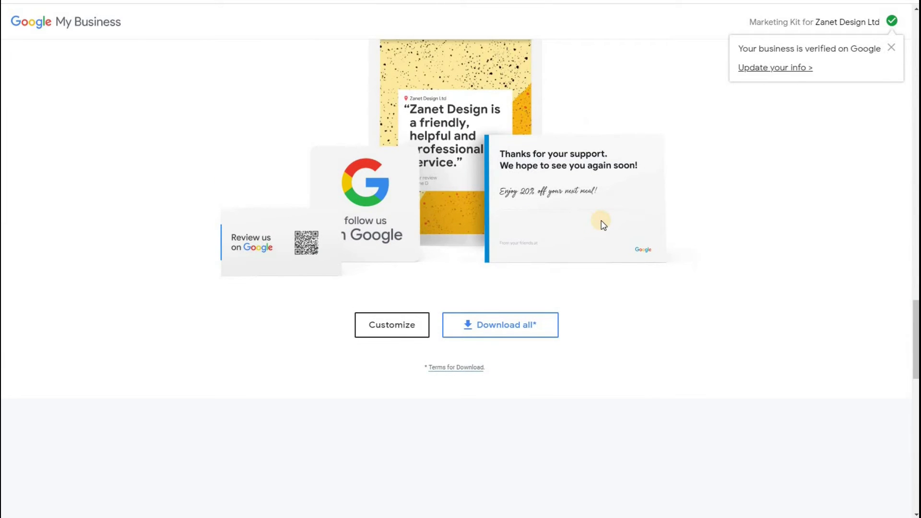
{"action": "scroll", "coordinate": [602, 223], "scroll_direction": "down", "scroll_amount": 10}
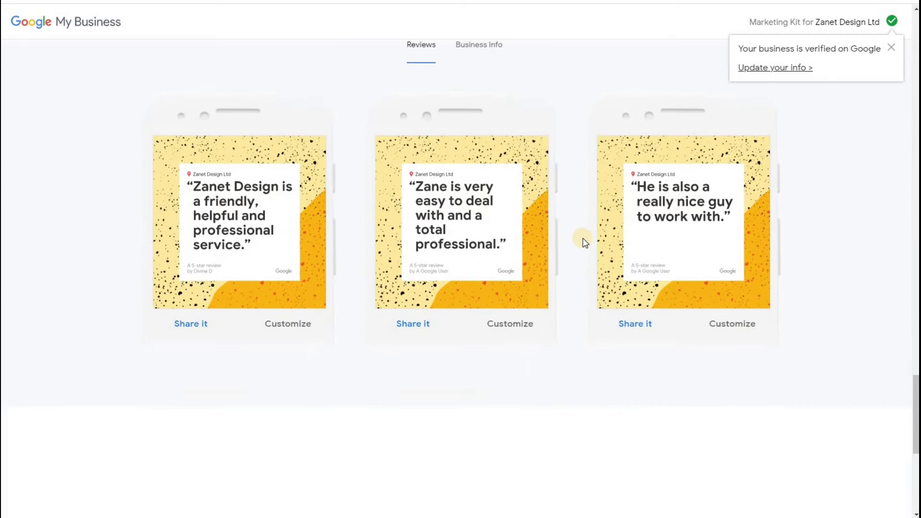
Look through the rest of the marketing kit down to the business info section and back up past the print materials.
{"action": "scroll", "coordinate": [580, 241], "scroll_direction": "down", "scroll_amount": 7}
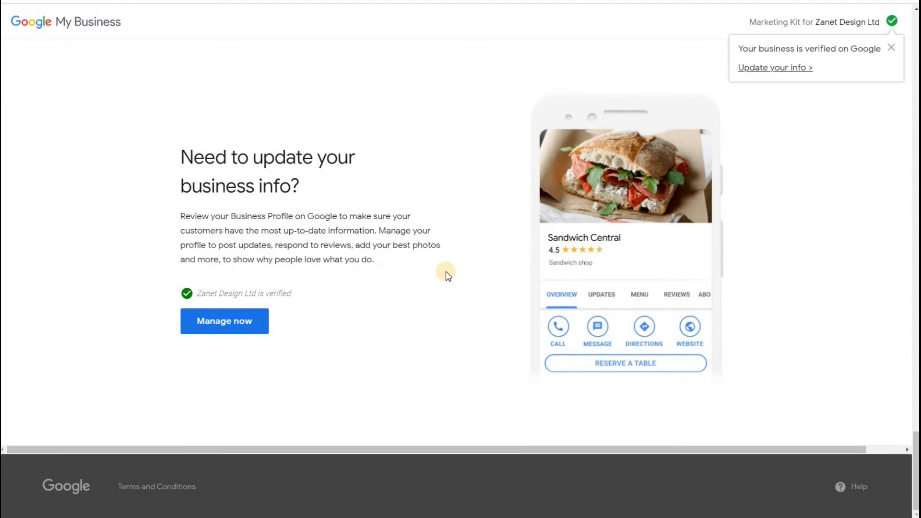
{"action": "scroll", "coordinate": [445, 271], "scroll_direction": "up", "scroll_amount": 8}
{"action": "scroll", "coordinate": [448, 270], "scroll_direction": "up", "scroll_amount": 20}
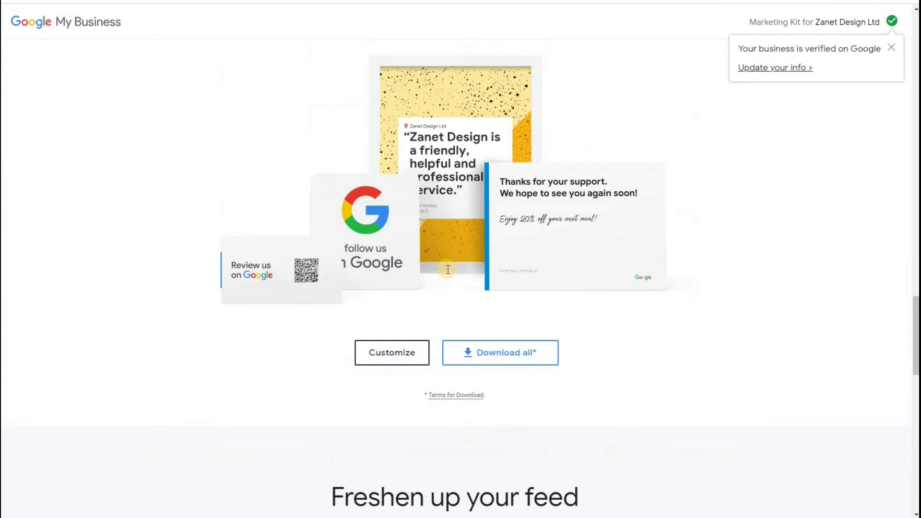
{"action": "scroll", "coordinate": [448, 271], "scroll_direction": "up", "scroll_amount": 8}
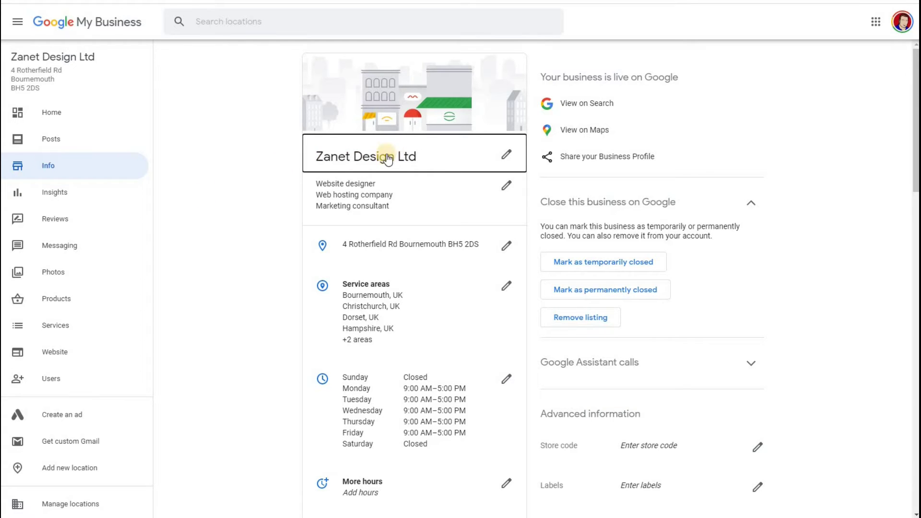
Switch to the Info page, open the business name for editing and cancel without changes.
{"action": "left_click", "coordinate": [506, 157]}
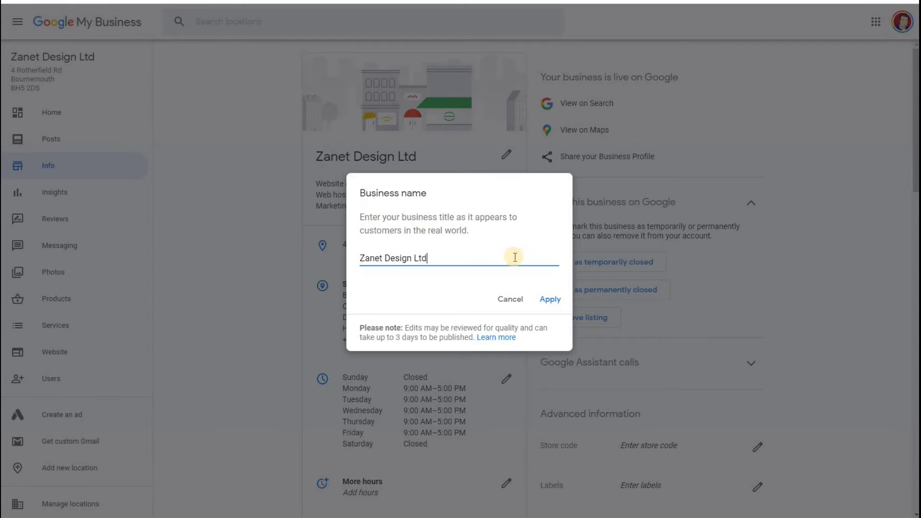
{"action": "left_click", "coordinate": [510, 299]}
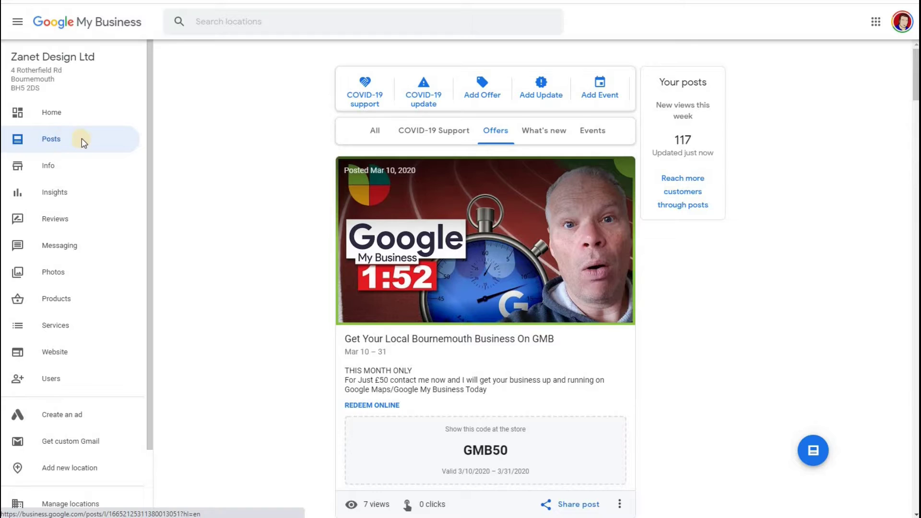
On the Posts page, view all posts, filter to Offers and examine the offers and their redemption codes, highlighting GMB50.
{"action": "left_click", "coordinate": [377, 136]}
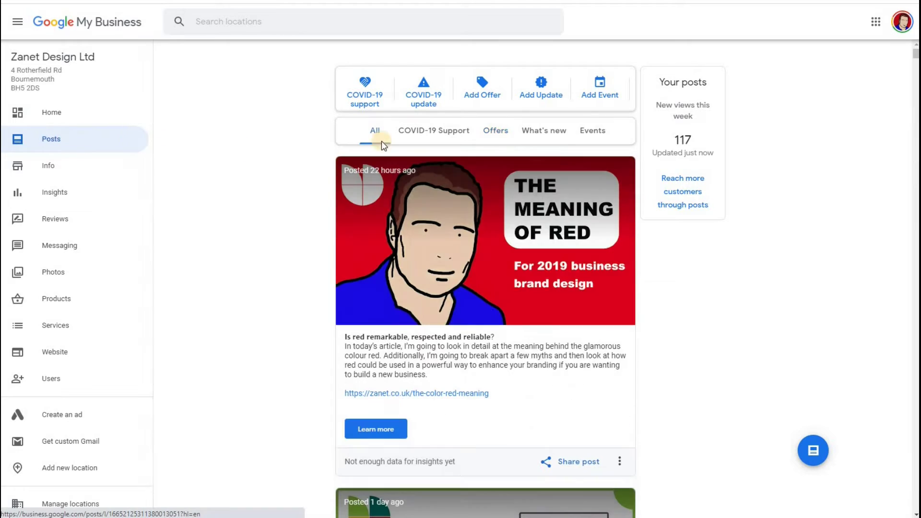
{"action": "left_click", "coordinate": [497, 135]}
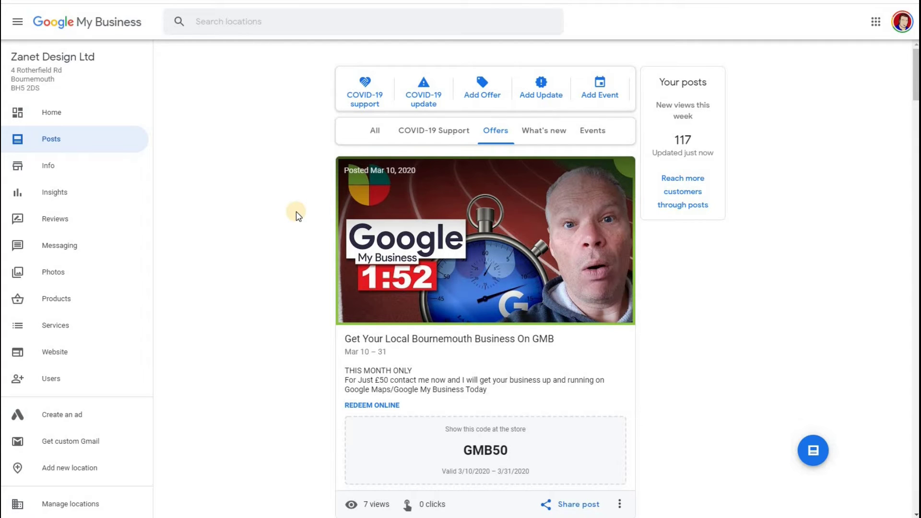
{"action": "scroll", "coordinate": [296, 215], "scroll_direction": "down", "scroll_amount": 2}
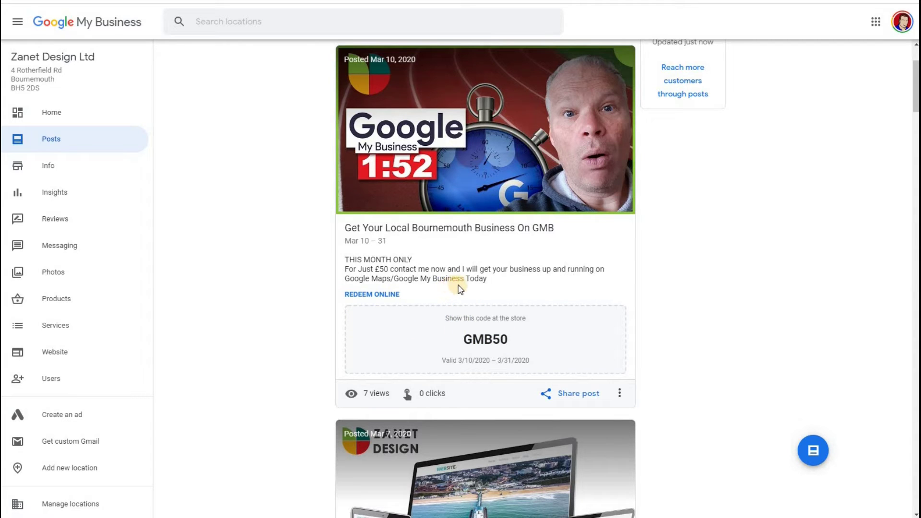
{"action": "double_click", "coordinate": [504, 339]}
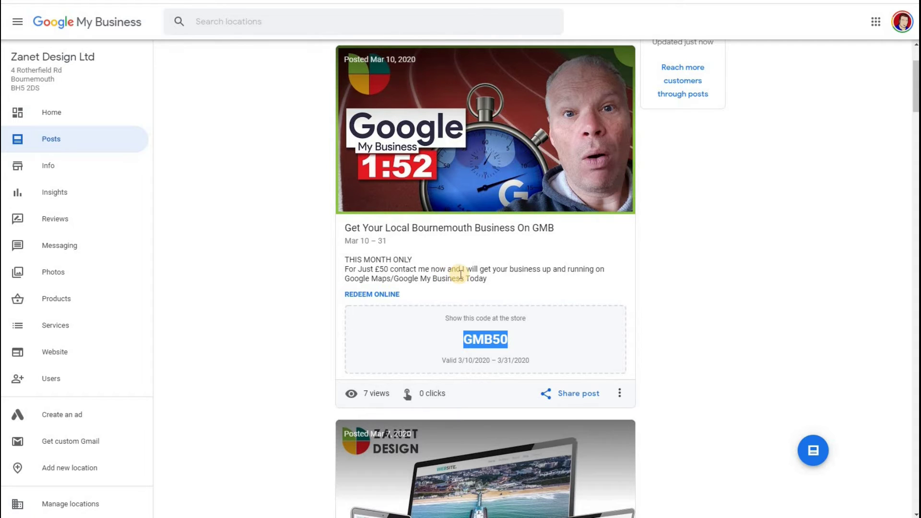
{"action": "scroll", "coordinate": [461, 274], "scroll_direction": "down", "scroll_amount": 8}
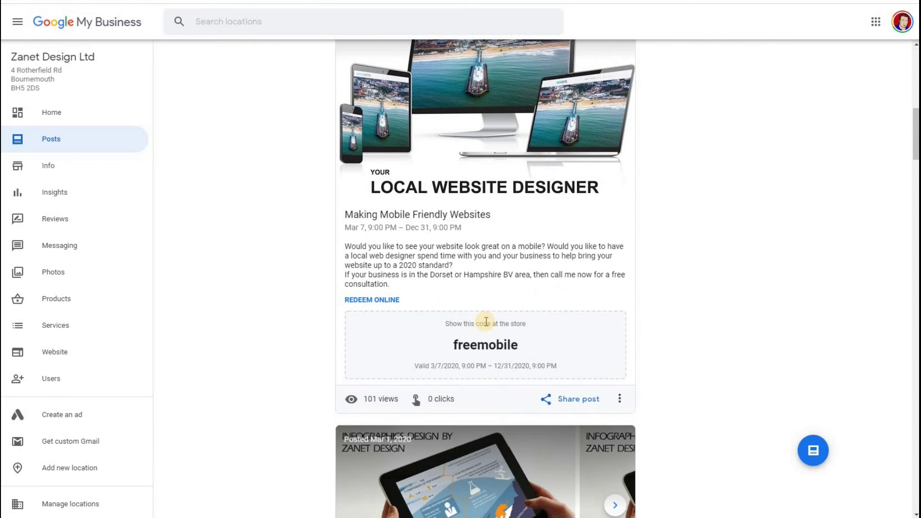
{"action": "scroll", "coordinate": [485, 322], "scroll_direction": "up", "scroll_amount": 7}
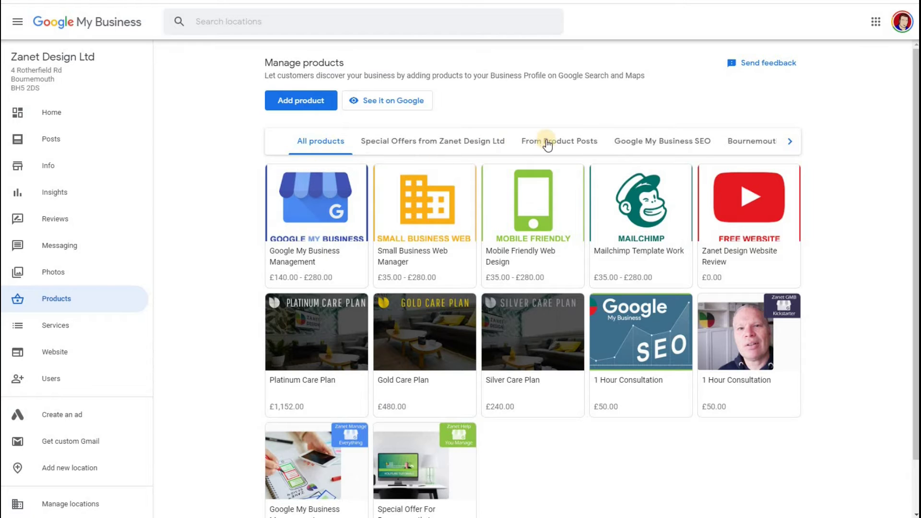
View the Special Offers and From Product Posts product categories, and browse the product carousel in the Zanet Design search results.
{"action": "left_click", "coordinate": [470, 142]}
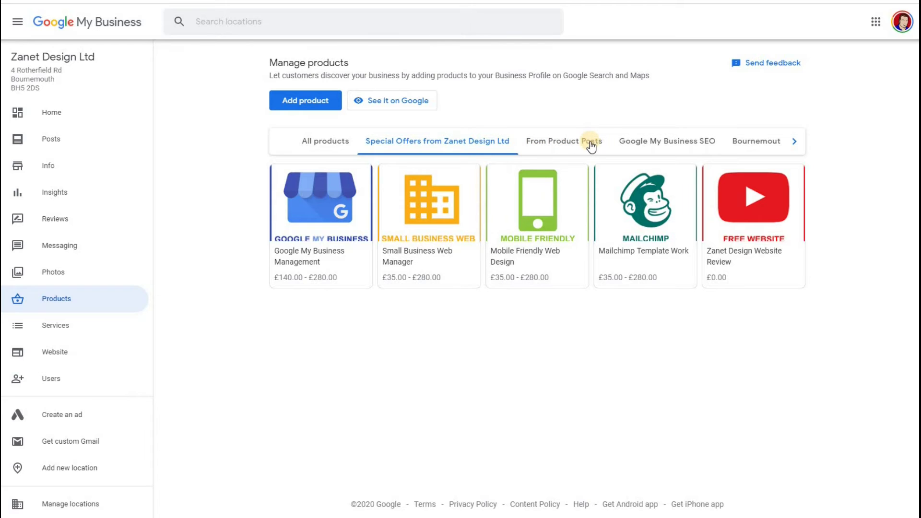
{"action": "left_click", "coordinate": [562, 143]}
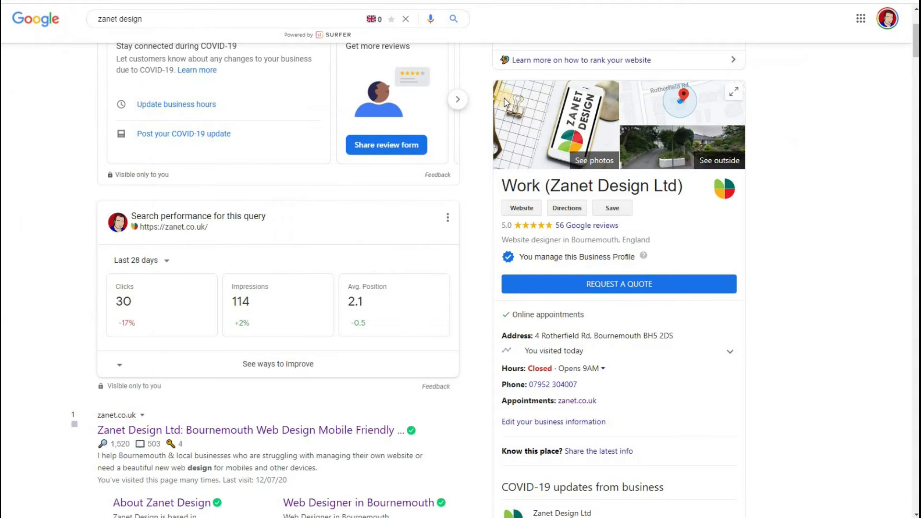
{"action": "scroll", "coordinate": [739, 281], "scroll_direction": "down", "scroll_amount": 11}
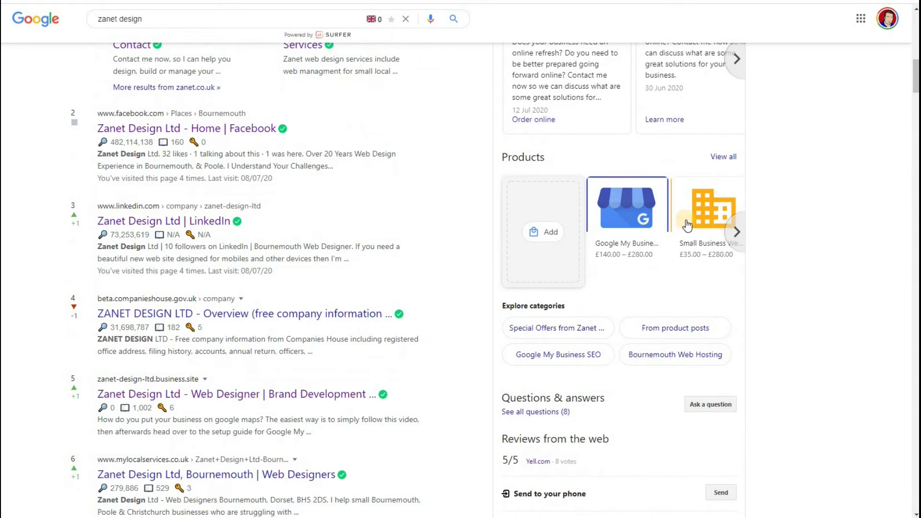
{"action": "left_click", "coordinate": [737, 233]}
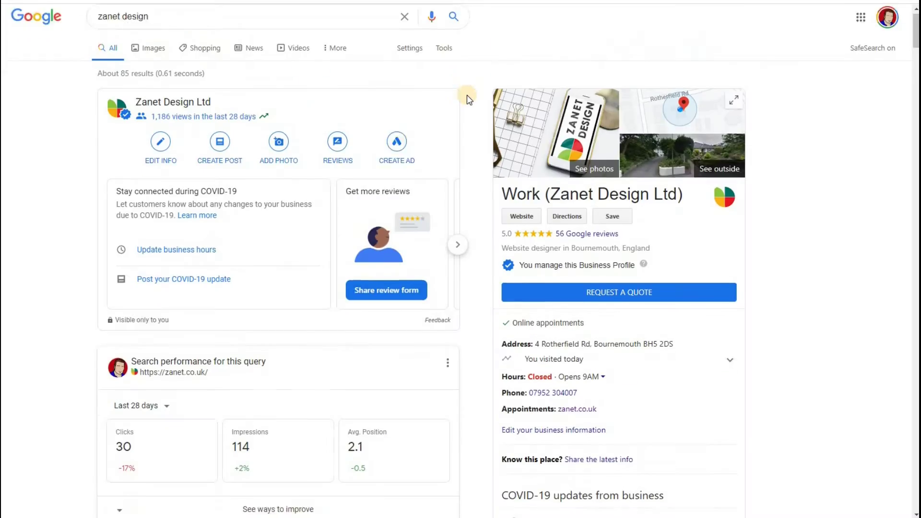
Open the public question form from the business profile's Questions & answers section and cancel it.
{"action": "scroll", "coordinate": [467, 99], "scroll_direction": "down", "scroll_amount": 15}
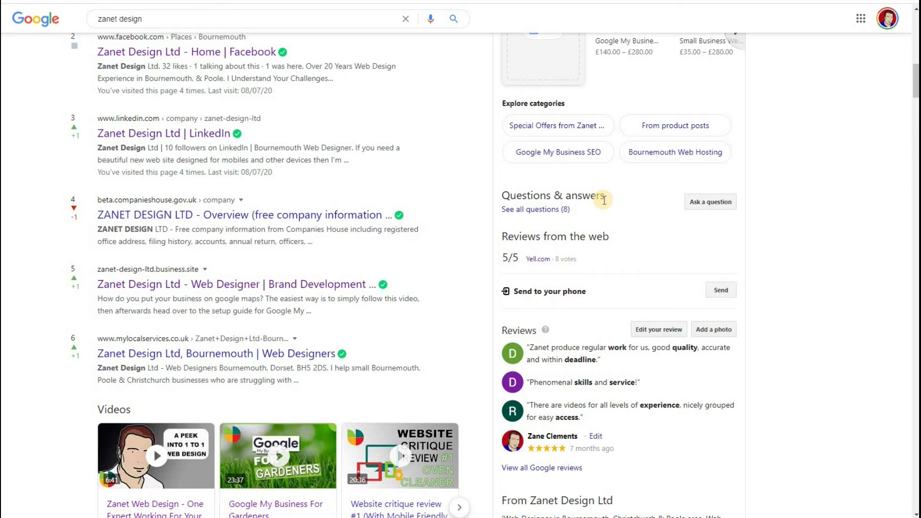
{"action": "left_click", "coordinate": [695, 202]}
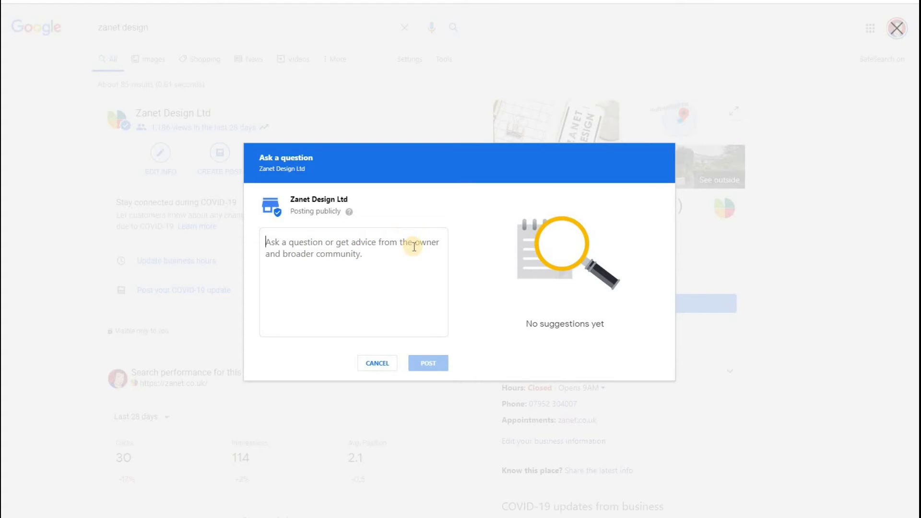
{"action": "left_click", "coordinate": [378, 363]}
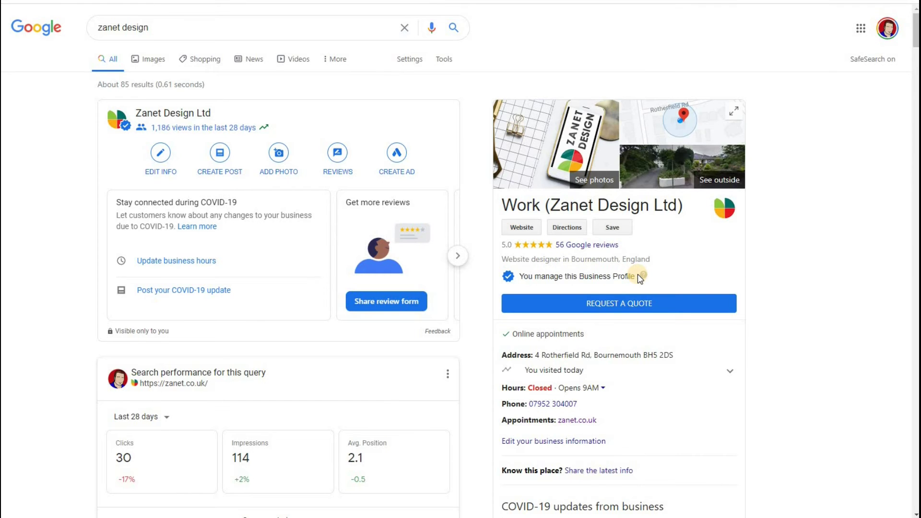
Open the full list of questions for Zanet Design Ltd and read through the questions and owner answers.
{"action": "scroll", "coordinate": [639, 278], "scroll_direction": "down", "scroll_amount": 15}
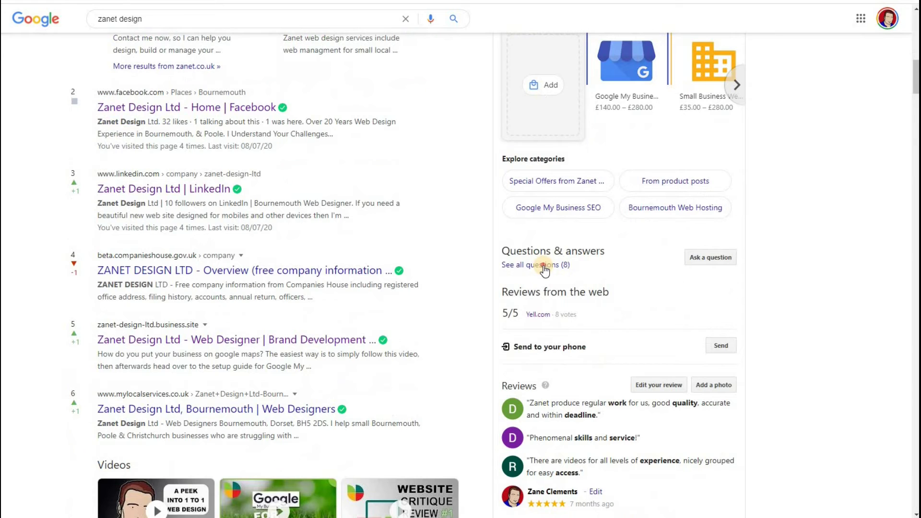
{"action": "left_click", "coordinate": [543, 266]}
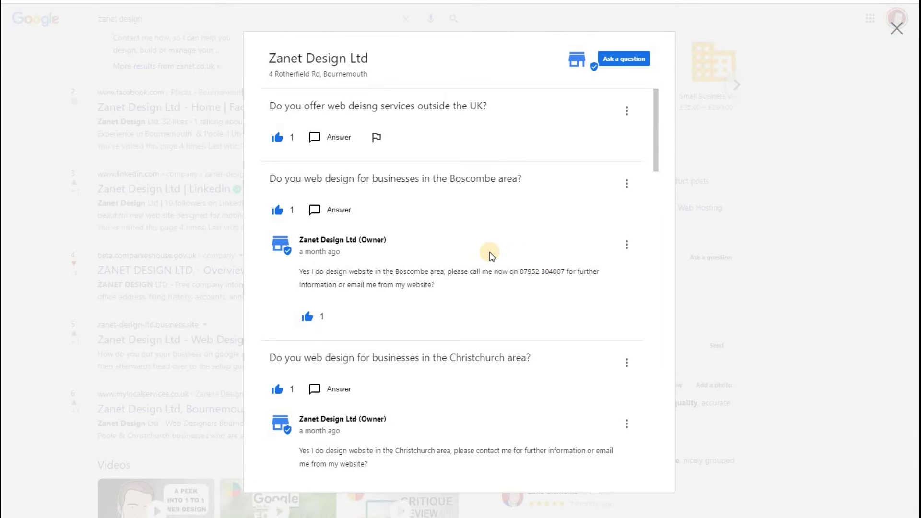
{"action": "scroll", "coordinate": [491, 256], "scroll_direction": "down", "scroll_amount": 20}
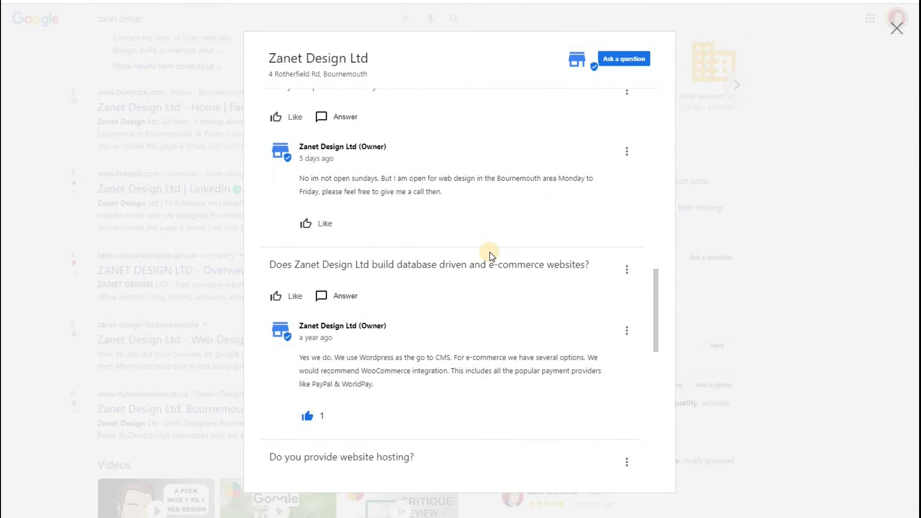
{"action": "scroll", "coordinate": [491, 256], "scroll_direction": "down", "scroll_amount": 8}
{"action": "scroll", "coordinate": [491, 256], "scroll_direction": "up", "scroll_amount": 3}
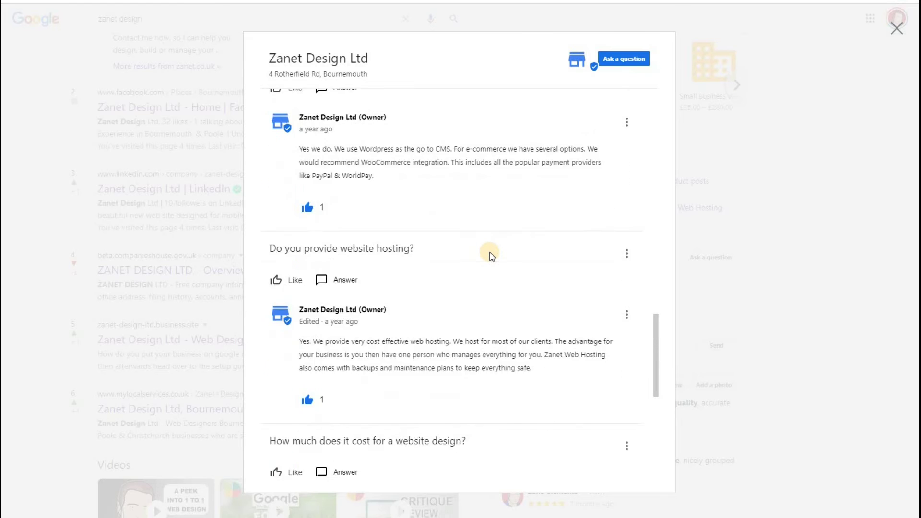
{"action": "scroll", "coordinate": [491, 256], "scroll_direction": "up", "scroll_amount": 6}
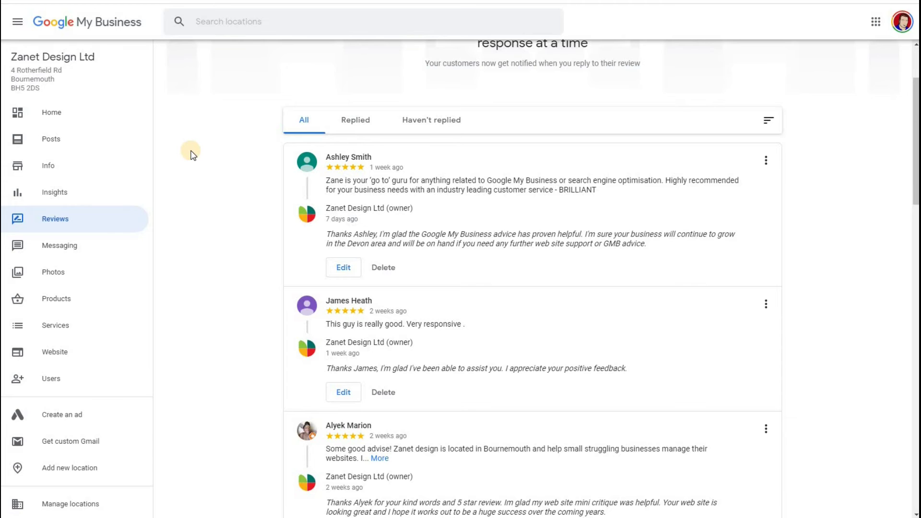
Switch to the Reviews page and examine the customer reviews with the owner's replies.
{"action": "scroll", "coordinate": [192, 155], "scroll_direction": "down", "scroll_amount": 1}
{"action": "scroll", "coordinate": [192, 155], "scroll_direction": "down", "scroll_amount": 2}
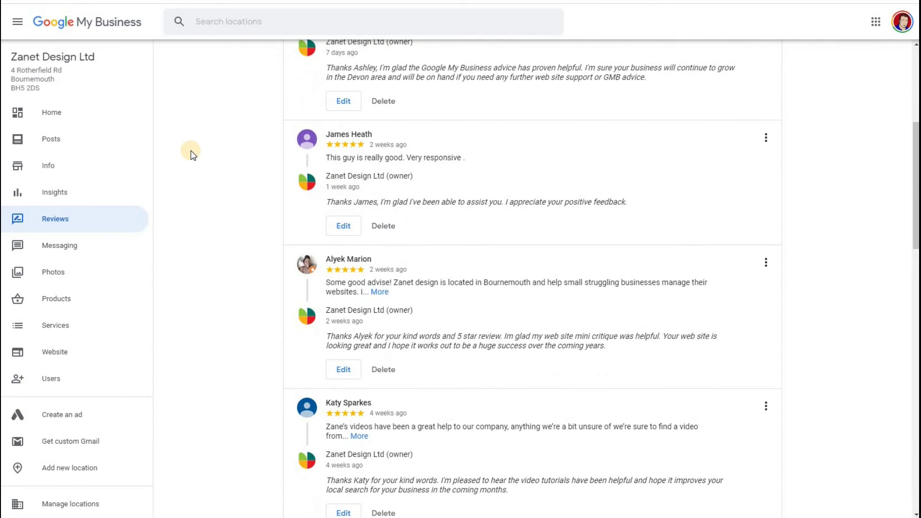
{"action": "scroll", "coordinate": [197, 149], "scroll_direction": "up", "scroll_amount": 2}
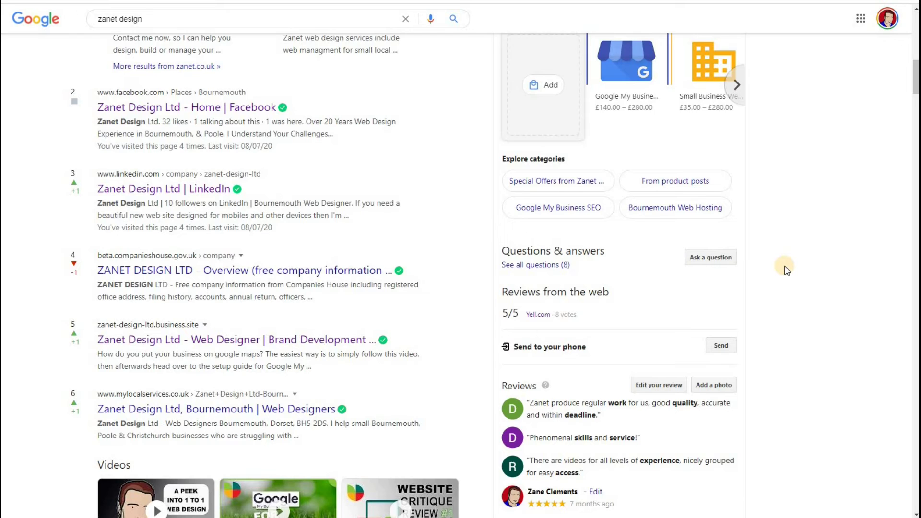
Return to the Zanet Design search results and examine the business profile's reviews, questions and products sections.
{"action": "scroll", "coordinate": [787, 270], "scroll_direction": "down", "scroll_amount": 2}
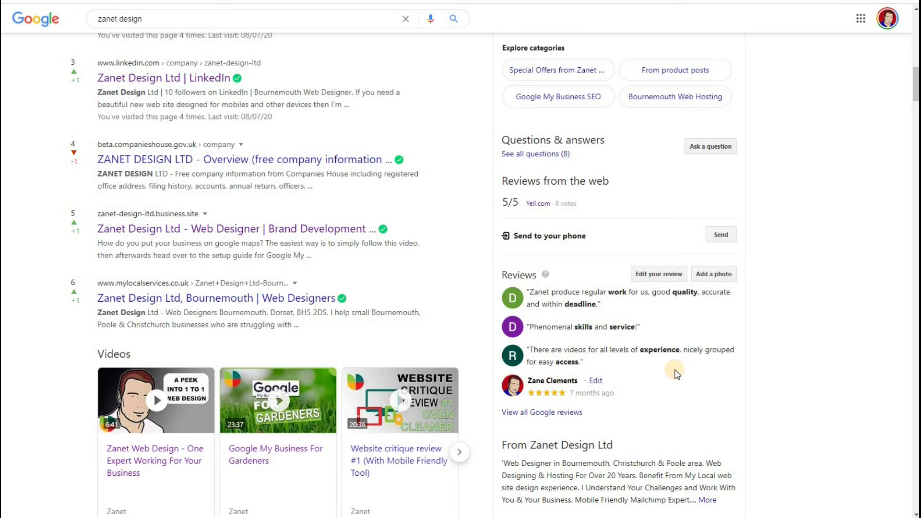
{"action": "scroll", "coordinate": [796, 352], "scroll_direction": "up", "scroll_amount": 9}
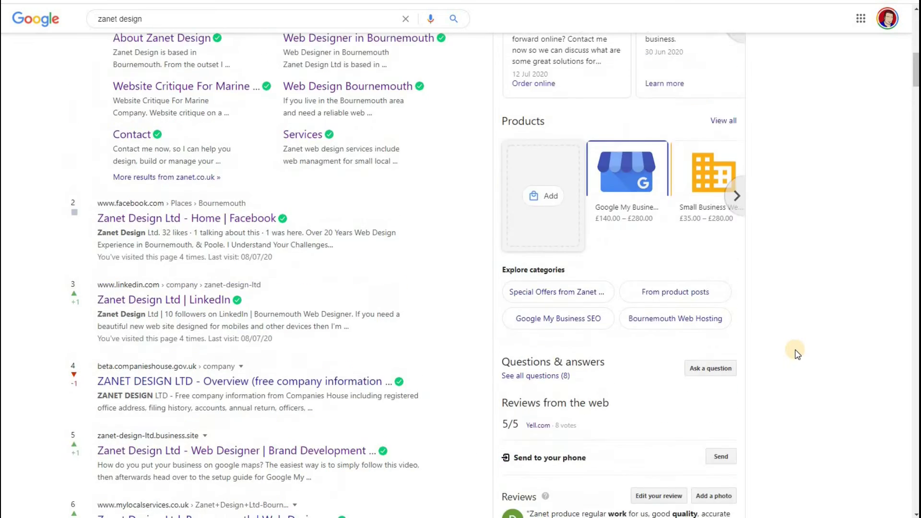
{"action": "scroll", "coordinate": [794, 349], "scroll_direction": "up", "scroll_amount": 8}
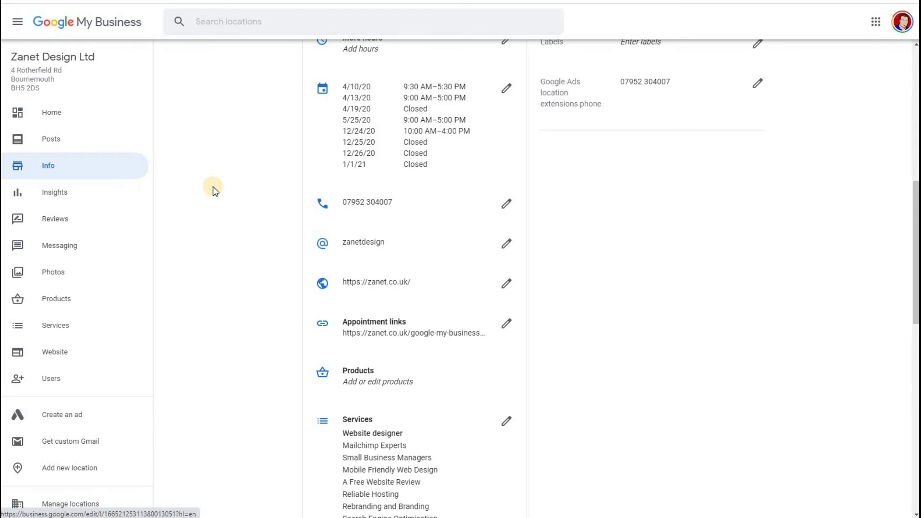
Switch to the Info page, review the contact details and services, and open the profile short name for editing.
{"action": "scroll", "coordinate": [214, 190], "scroll_direction": "down", "scroll_amount": 2}
{"action": "scroll", "coordinate": [249, 270], "scroll_direction": "up", "scroll_amount": 1}
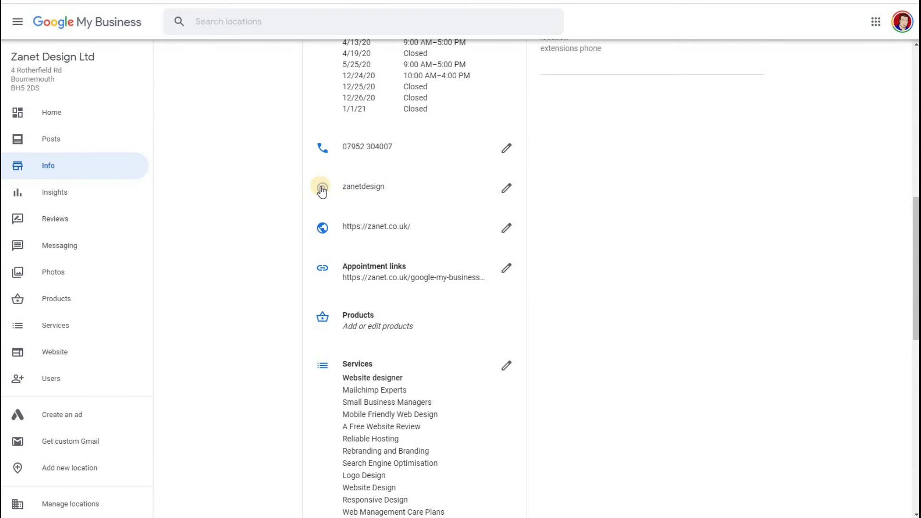
{"action": "left_click", "coordinate": [508, 190]}
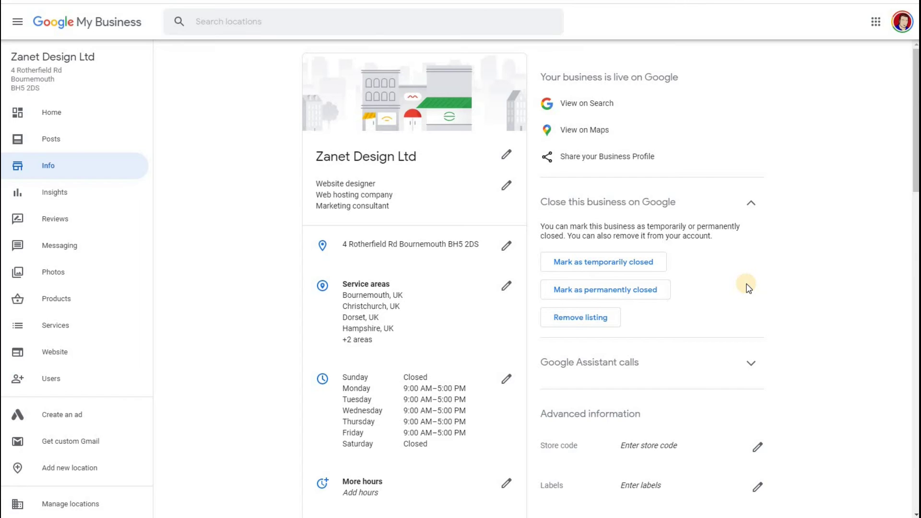
Examine the business closure options, service areas, regular opening hours and special hours on the Info page.
{"action": "left_click", "coordinate": [581, 262]}
{"action": "scroll", "coordinate": [396, 335], "scroll_direction": "down", "scroll_amount": 3}
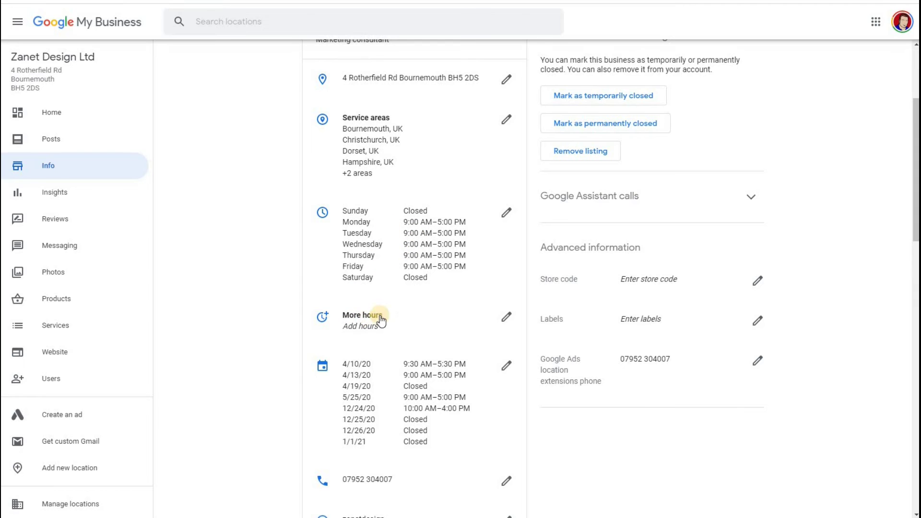
{"action": "scroll", "coordinate": [285, 318], "scroll_direction": "up", "scroll_amount": 2}
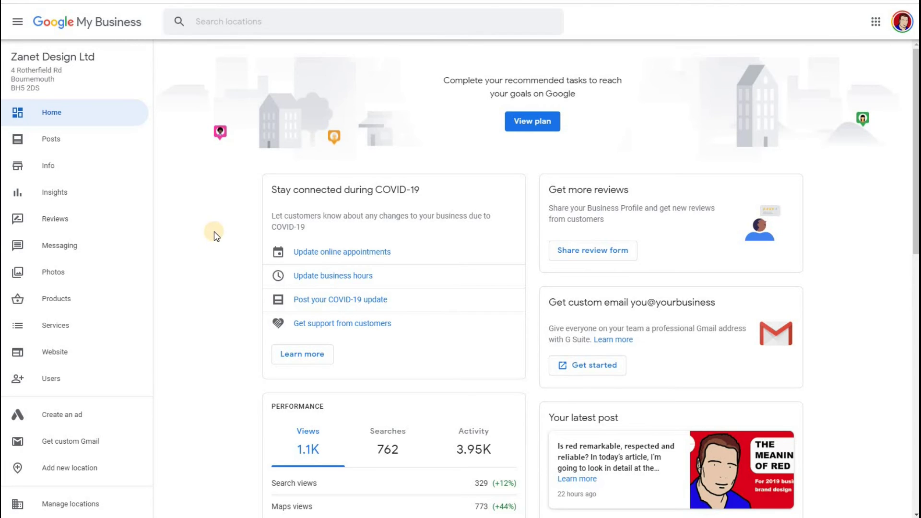
Open the review request form from the Home page and copy the business's review link.
{"action": "left_click", "coordinate": [594, 254]}
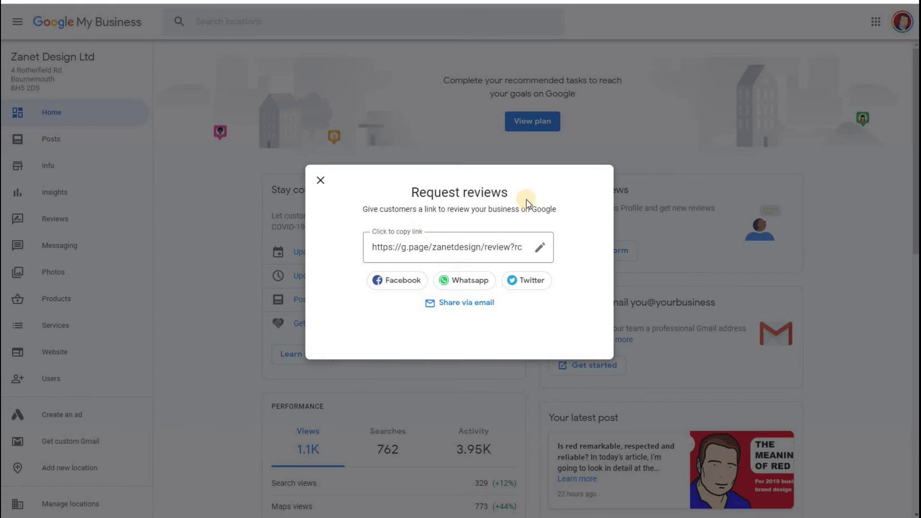
{"action": "left_click", "coordinate": [418, 246]}
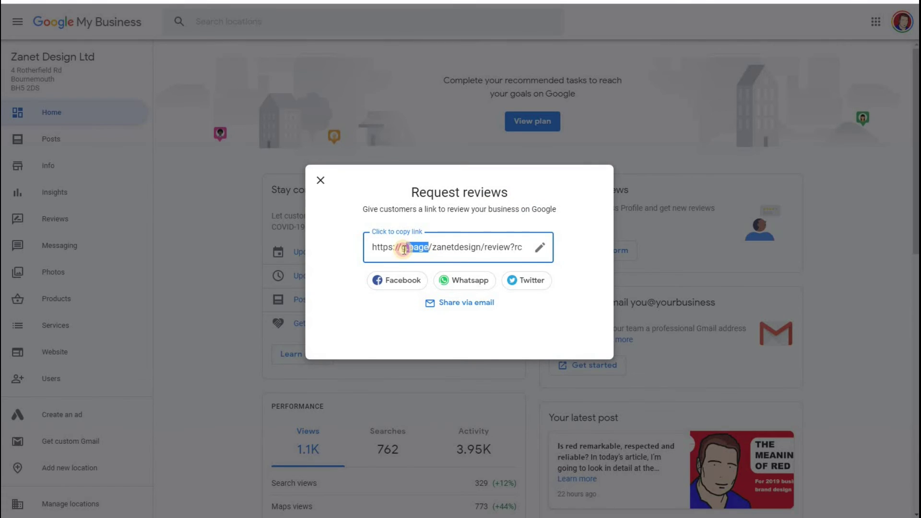
{"action": "left_click", "coordinate": [435, 247]}
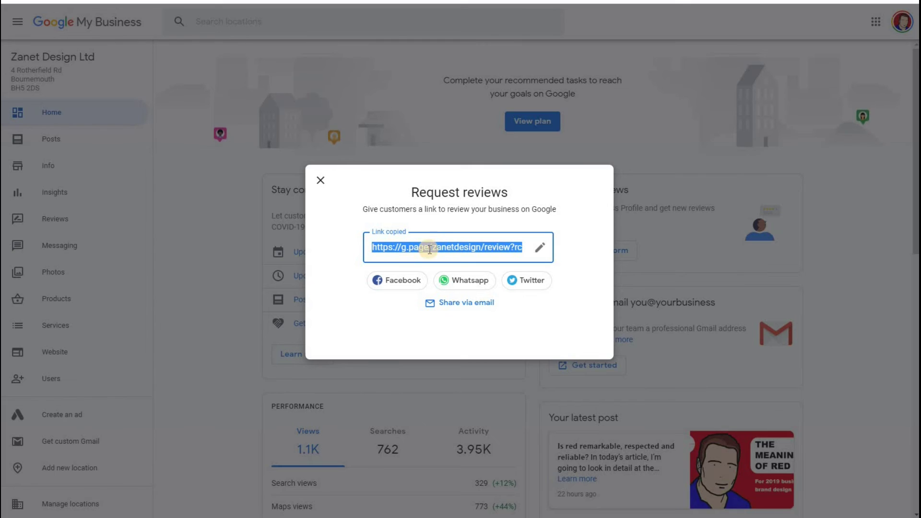
Examine the mailing address verification form's note about the address being hidden from the public and post office boxes.
{"action": "left_click", "coordinate": [483, 248]}
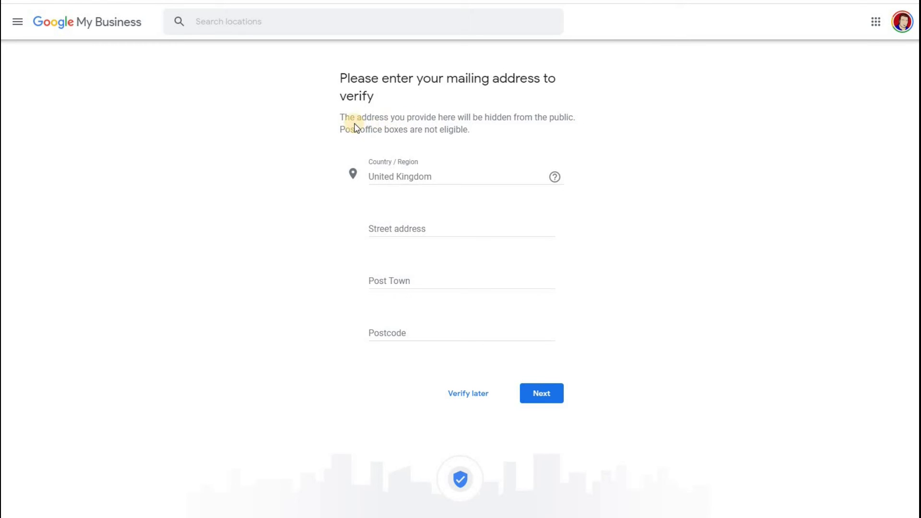
{"action": "left_click", "coordinate": [405, 116]}
{"action": "left_click_drag", "start_coordinate": [404, 116], "coordinate": [480, 117]}
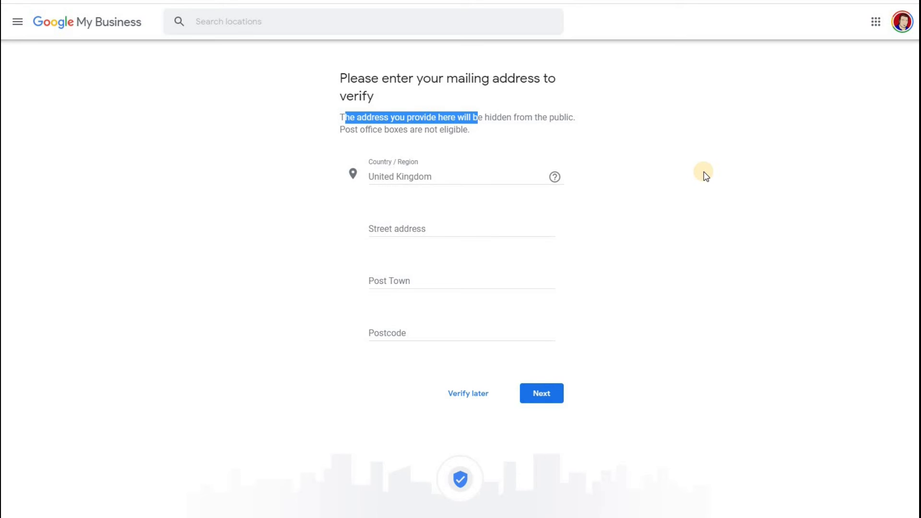
{"action": "left_click_drag", "start_coordinate": [340, 129], "coordinate": [559, 118]}
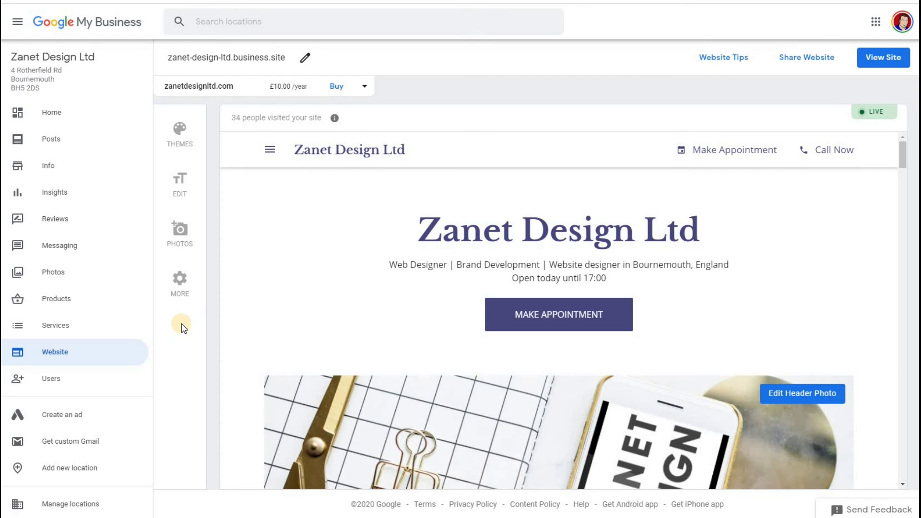
Examine the business website preview on the Website page, from the posts and services text through the gallery to the contact section.
{"action": "scroll", "coordinate": [396, 309], "scroll_direction": "down", "scroll_amount": 5}
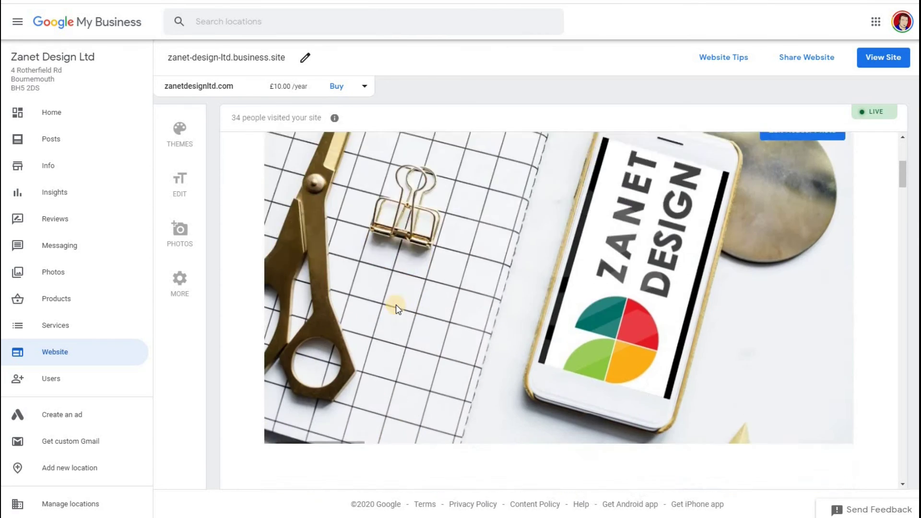
{"action": "scroll", "coordinate": [396, 309], "scroll_direction": "down", "scroll_amount": 15}
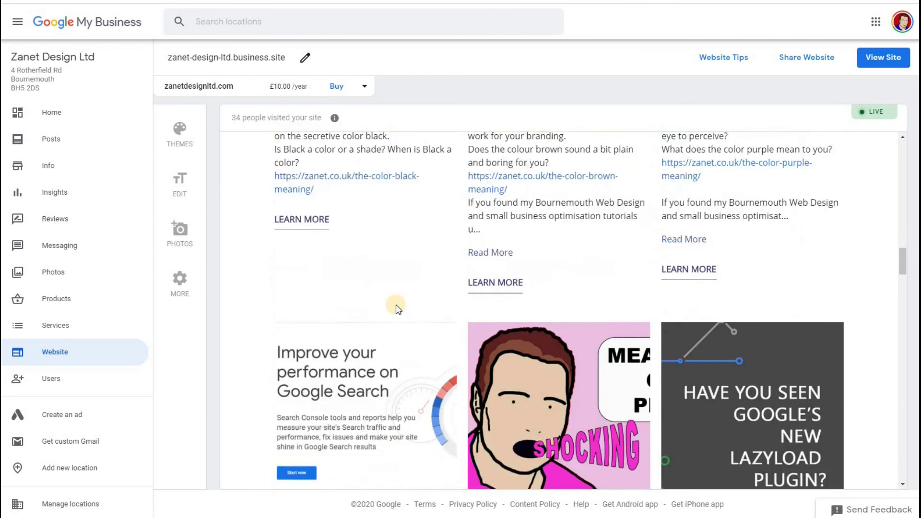
{"action": "scroll", "coordinate": [396, 307], "scroll_direction": "down", "scroll_amount": 20}
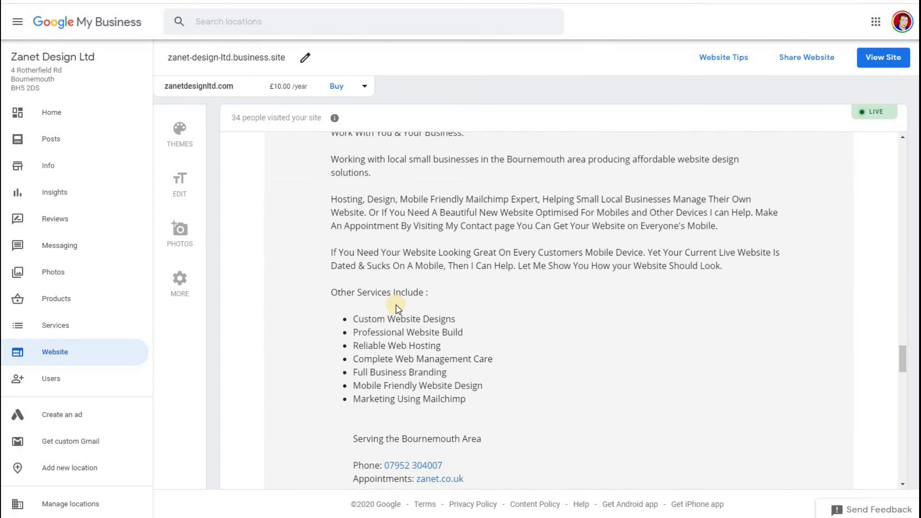
{"action": "scroll", "coordinate": [396, 307], "scroll_direction": "down", "scroll_amount": 10}
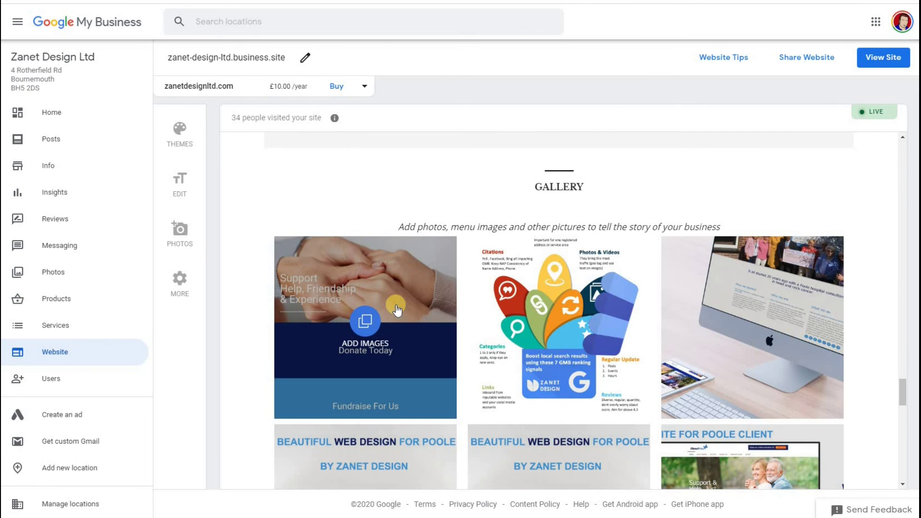
{"action": "scroll", "coordinate": [396, 309], "scroll_direction": "down", "scroll_amount": 10}
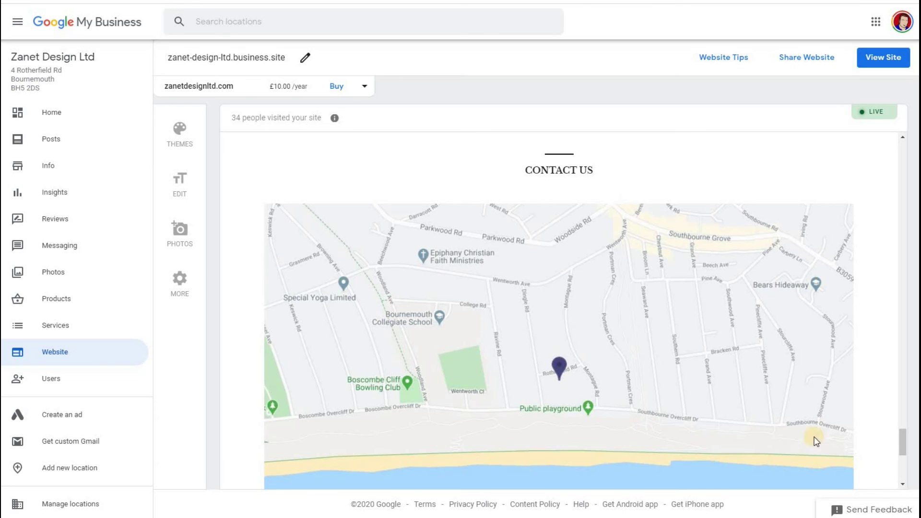
{"action": "scroll", "coordinate": [810, 413], "scroll_direction": "down", "scroll_amount": 6}
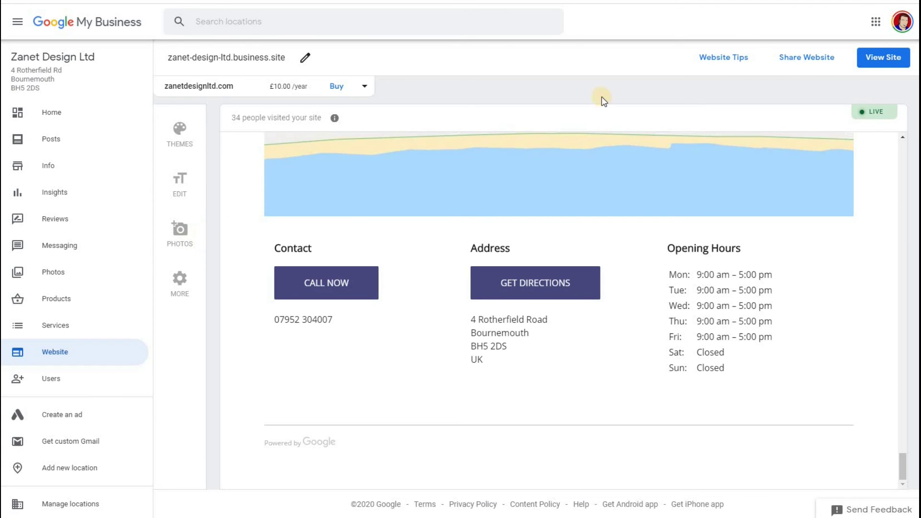
View the published Zanet Design Ltd site down to its opening hours, and check the entries of its navigation menu.
{"action": "left_click", "coordinate": [887, 60]}
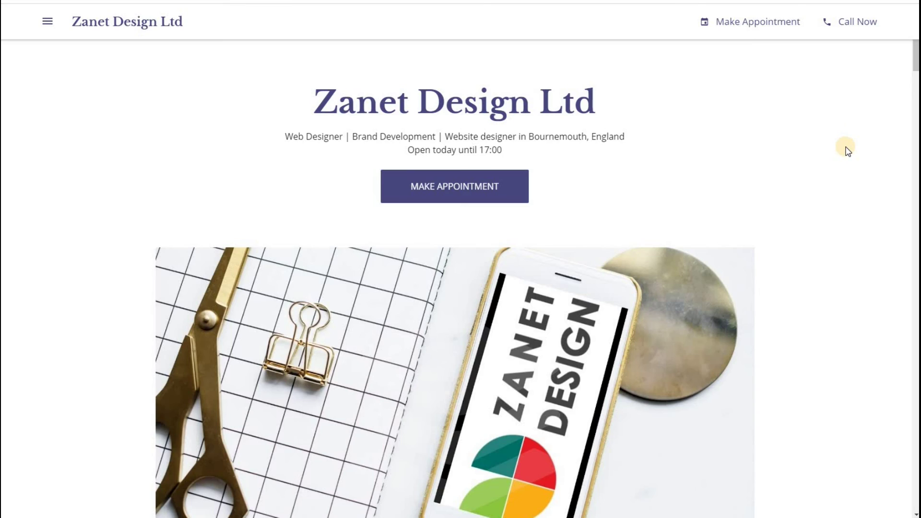
{"action": "scroll", "coordinate": [848, 151], "scroll_direction": "down", "scroll_amount": 8}
{"action": "scroll", "coordinate": [847, 148], "scroll_direction": "down", "scroll_amount": 20}
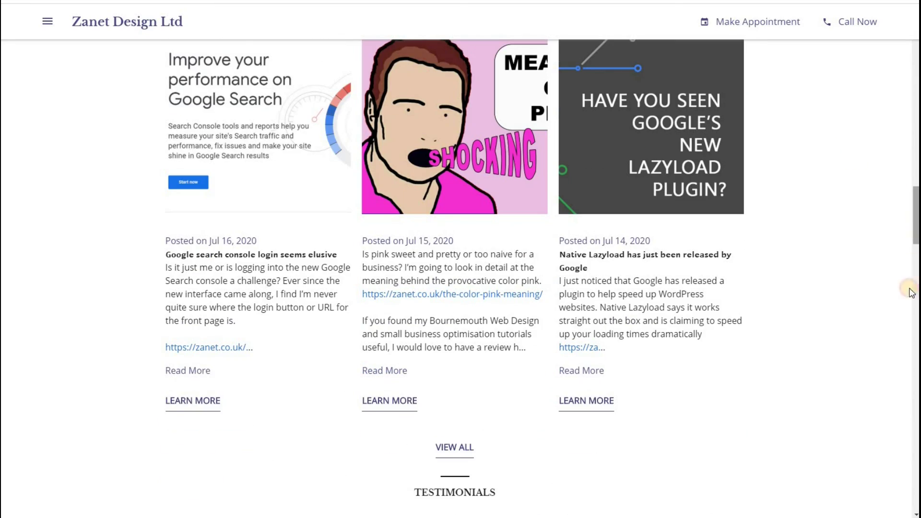
{"action": "left_click_drag", "start_coordinate": [914, 289], "coordinate": [890, 473]}
{"action": "scroll", "coordinate": [890, 477], "scroll_direction": "down", "scroll_amount": 8}
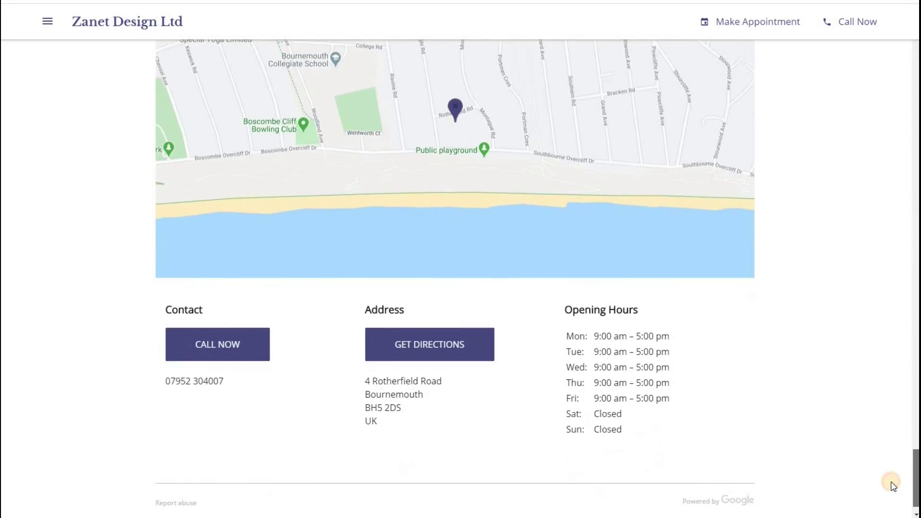
{"action": "scroll", "coordinate": [898, 370], "scroll_direction": "up", "scroll_amount": 14}
{"action": "scroll", "coordinate": [915, 129], "scroll_direction": "up", "scroll_amount": 15}
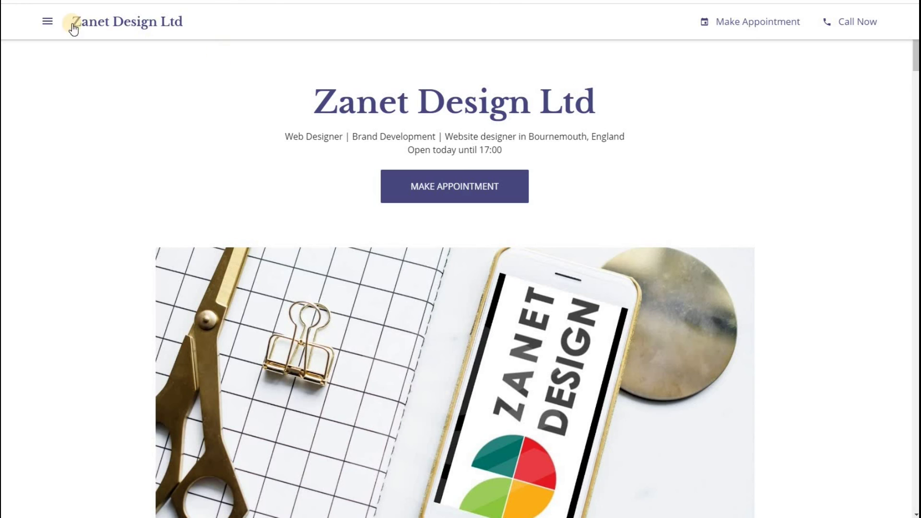
{"action": "left_click", "coordinate": [48, 21]}
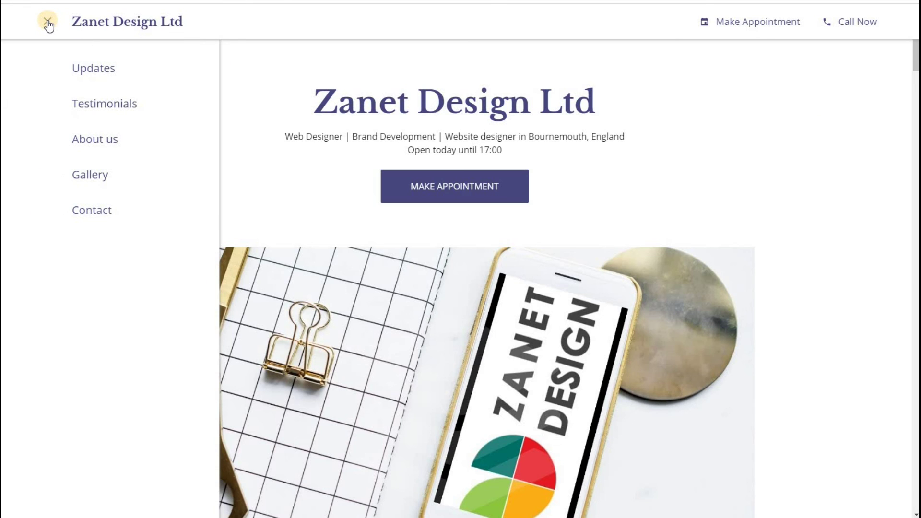
{"action": "left_click", "coordinate": [48, 22]}
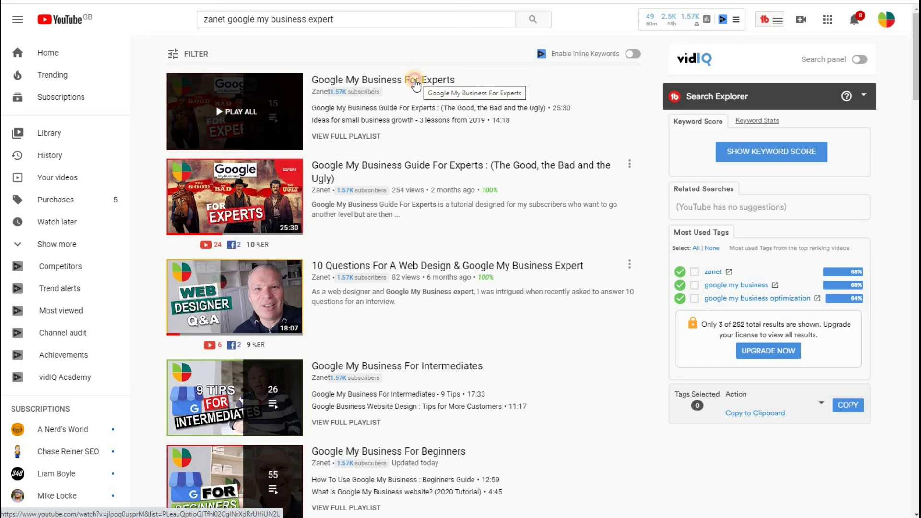
Switch to YouTube, open the "Google My Business For Experts" playlist and look through its videos.
{"action": "left_click", "coordinate": [416, 84]}
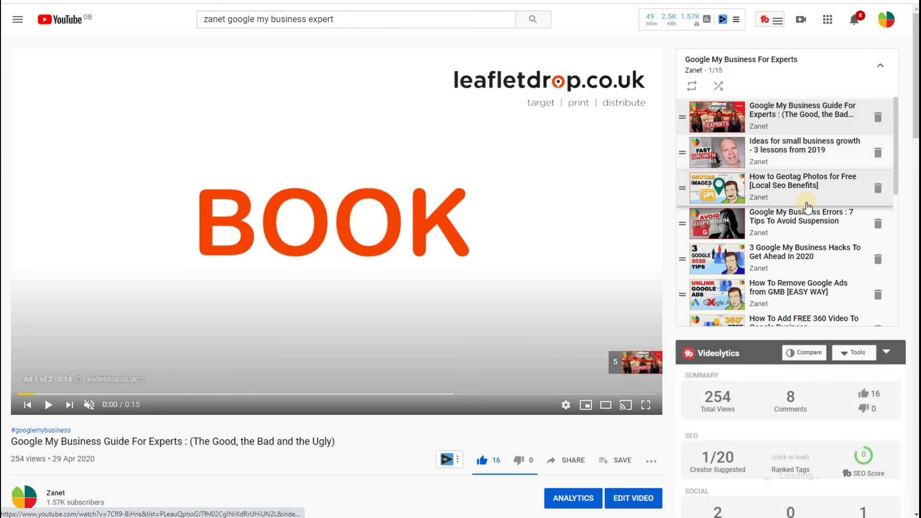
{"action": "scroll", "coordinate": [806, 202], "scroll_direction": "down", "scroll_amount": 3}
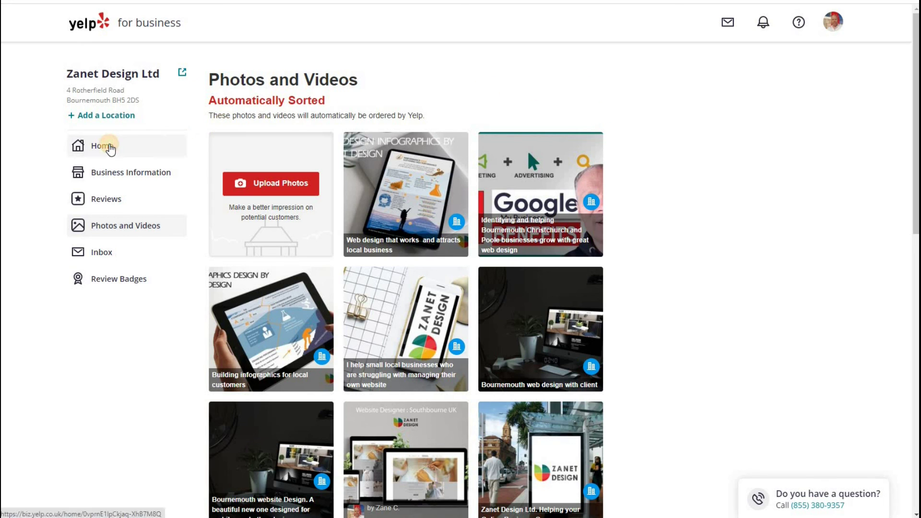
Switch to Yelp for Business and view the Home and Business Information pages for Zanet Design Ltd.
{"action": "left_click", "coordinate": [109, 146]}
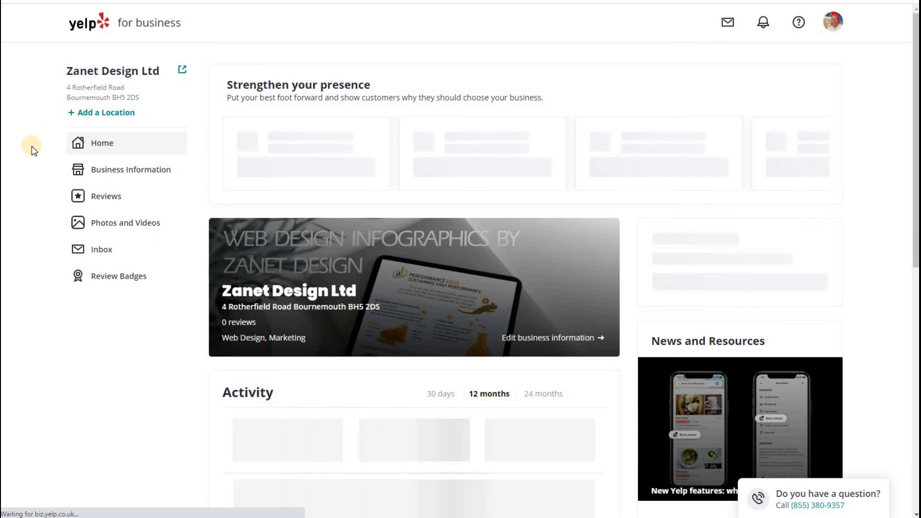
{"action": "left_click", "coordinate": [111, 171]}
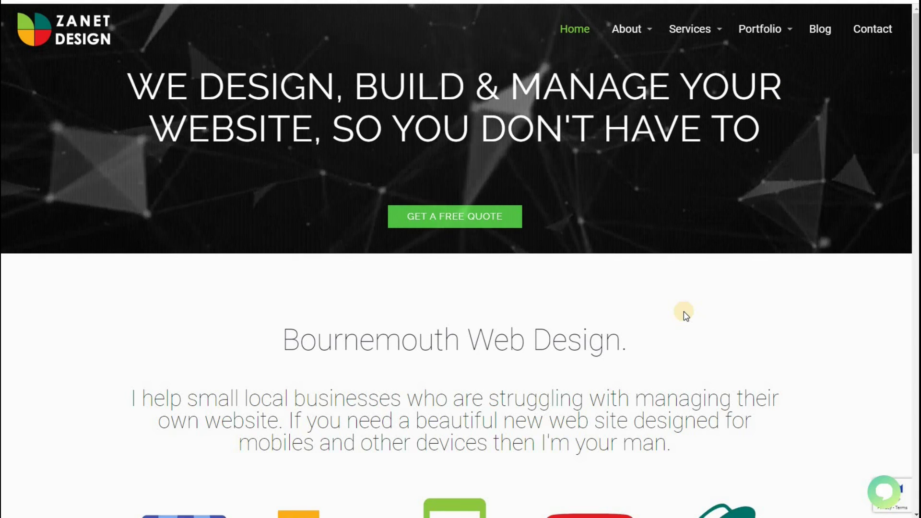
Switch to the Zanet Design website and examine the services shown on its home page, including Google My Business Management.
{"action": "scroll", "coordinate": [681, 307], "scroll_direction": "down", "scroll_amount": 3}
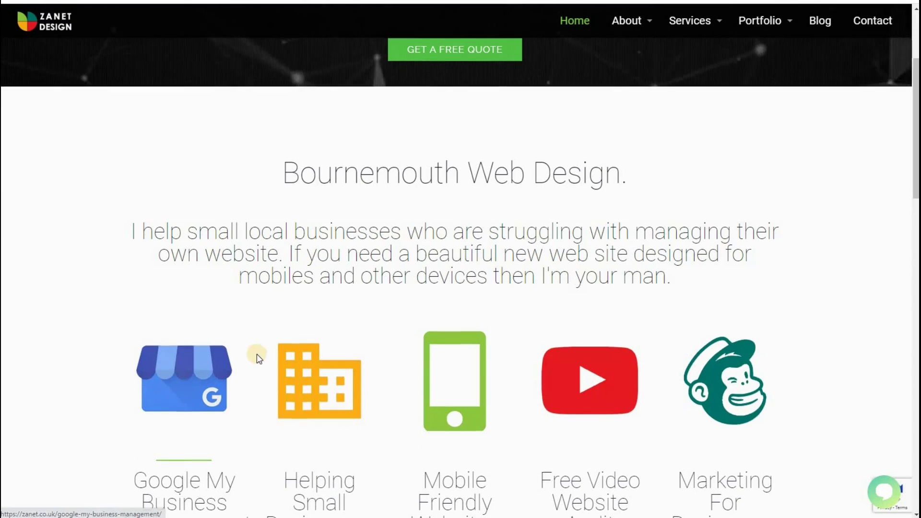
{"action": "scroll", "coordinate": [255, 353], "scroll_direction": "down", "scroll_amount": 2}
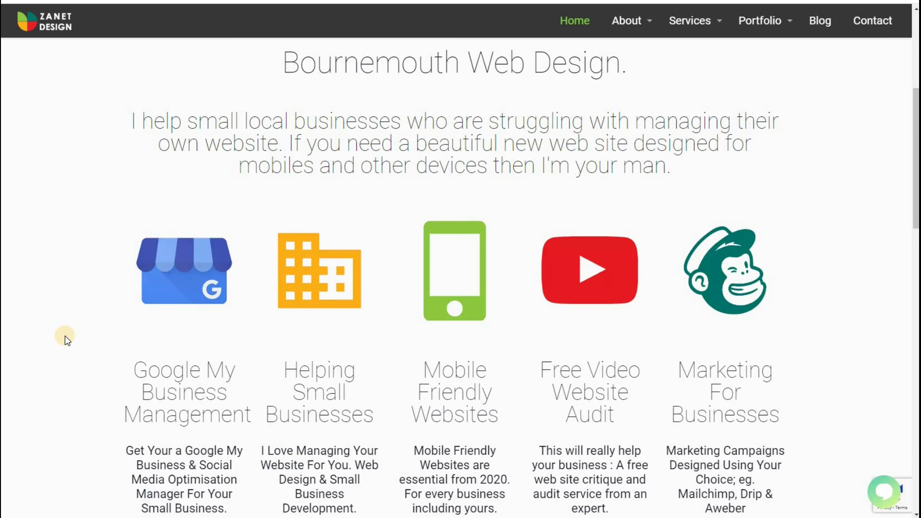
{"action": "scroll", "coordinate": [298, 422], "scroll_direction": "down", "scroll_amount": 2}
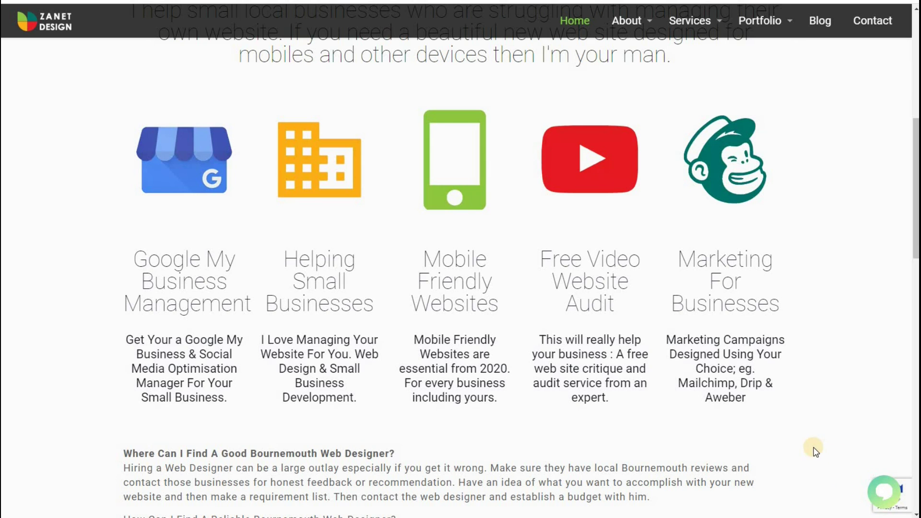
{"action": "scroll", "coordinate": [802, 448], "scroll_direction": "up", "scroll_amount": 2}
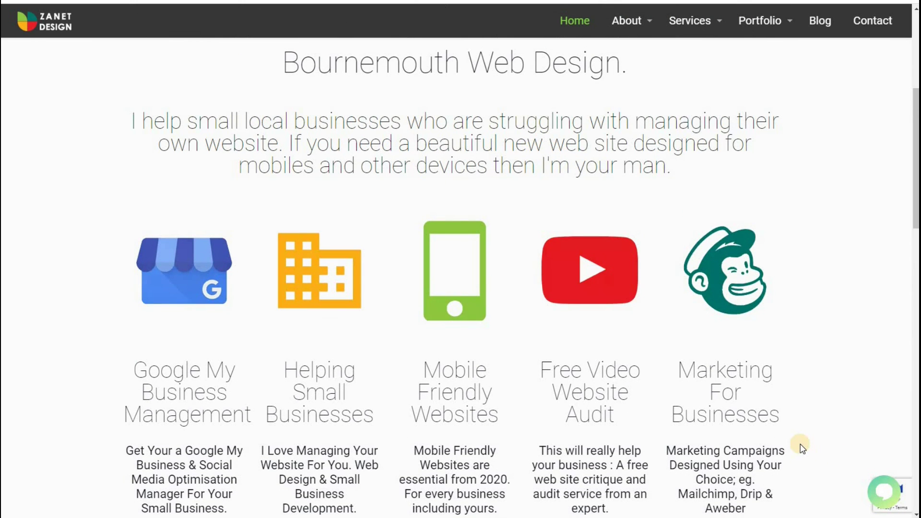